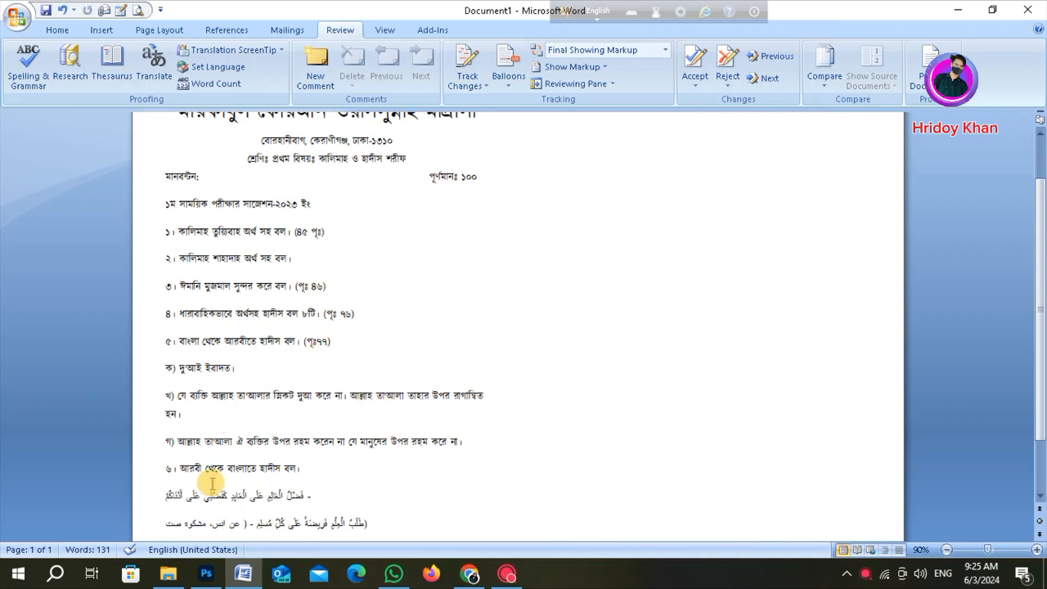
click(205, 575)
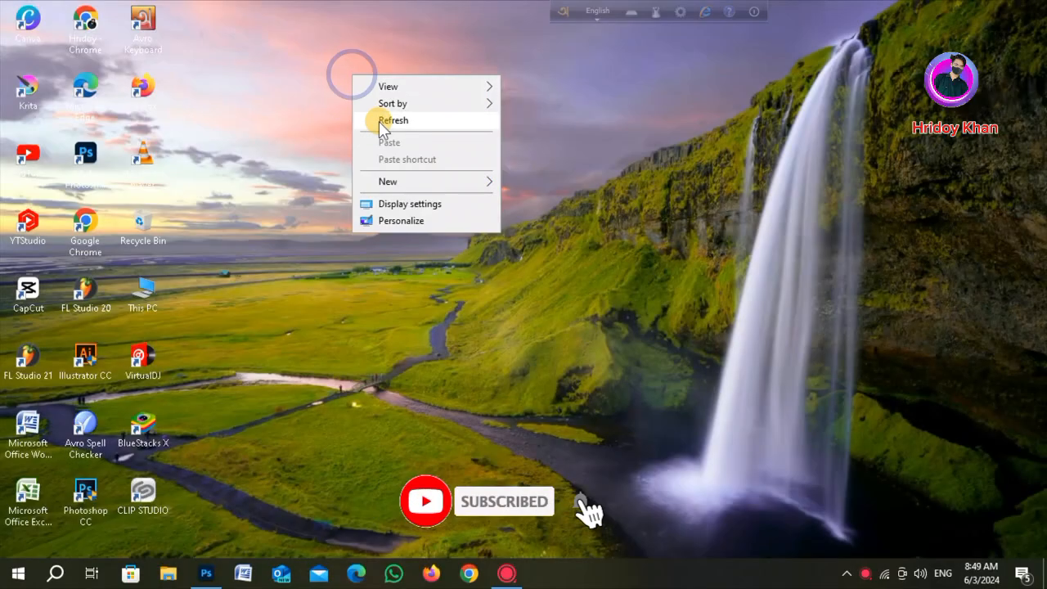
click(379, 121)
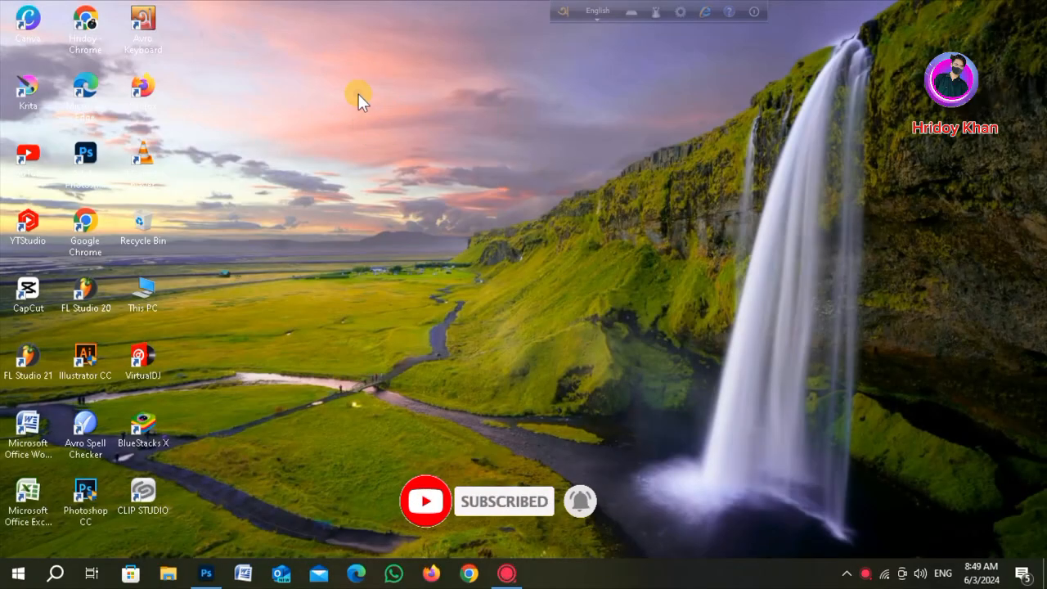
right_click(359, 94)
click(398, 141)
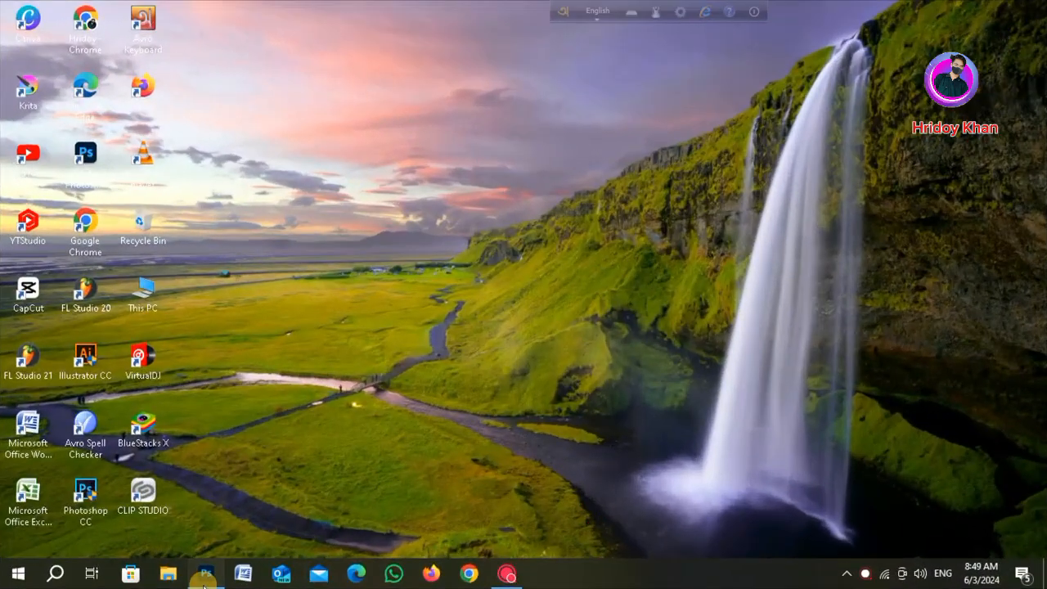
- Open Photoshop and scan the paper document as a color picture through WIA Support
click(204, 577)
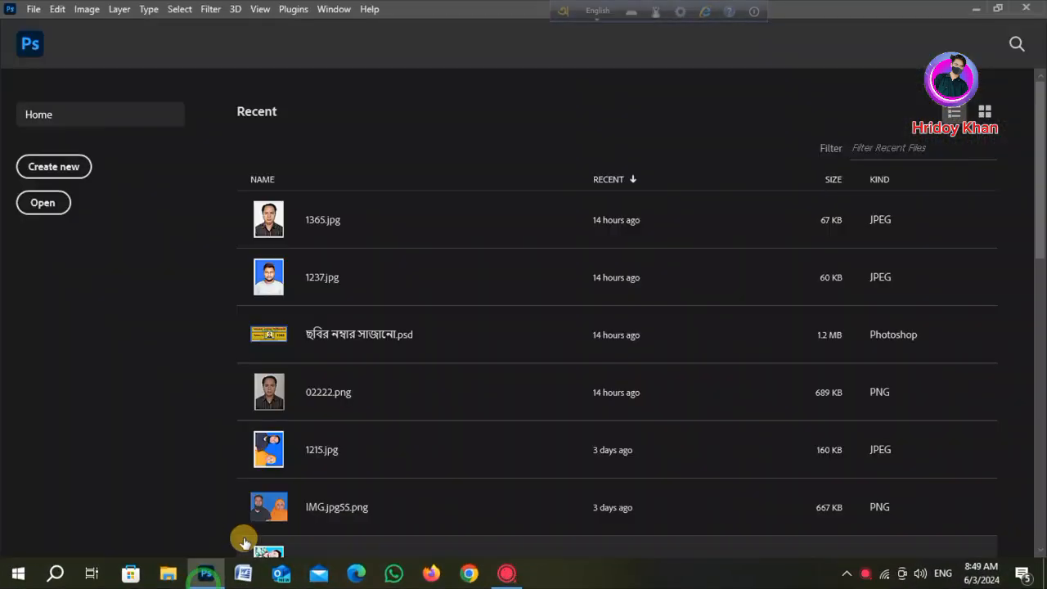
click(36, 13)
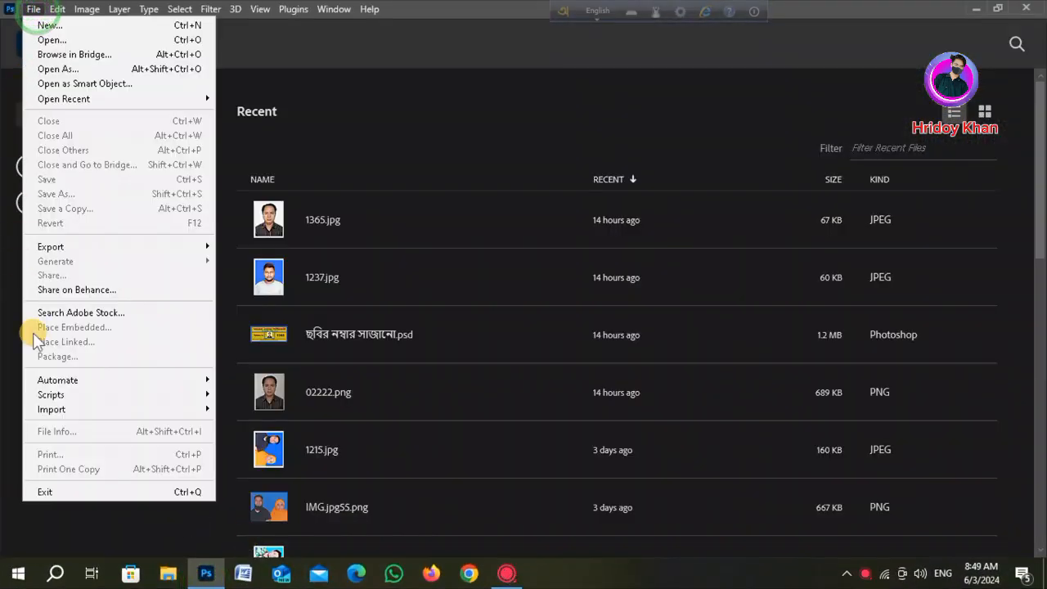
mouse_move(90, 417)
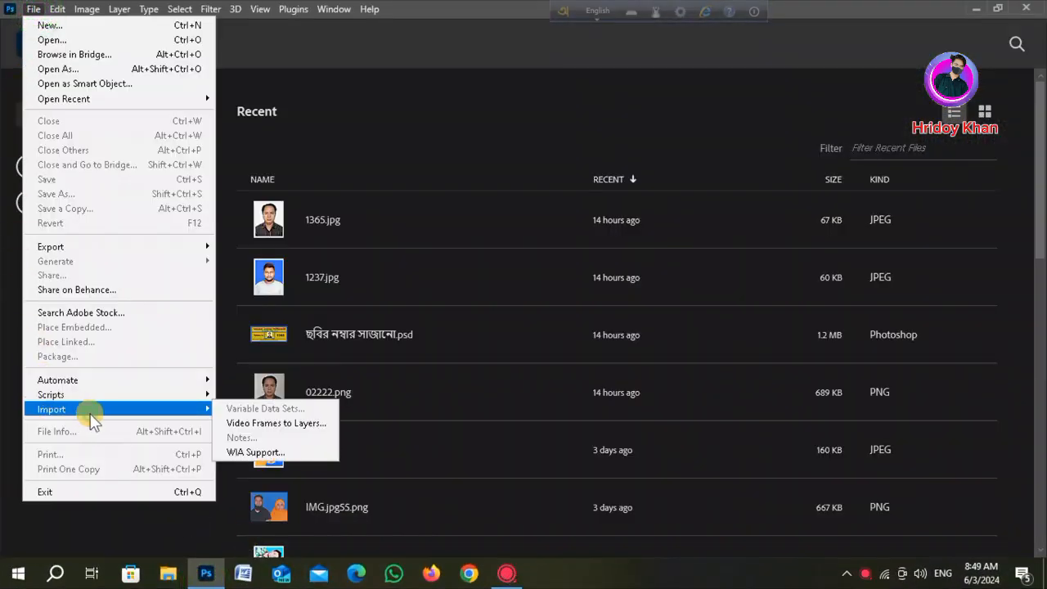
click(261, 452)
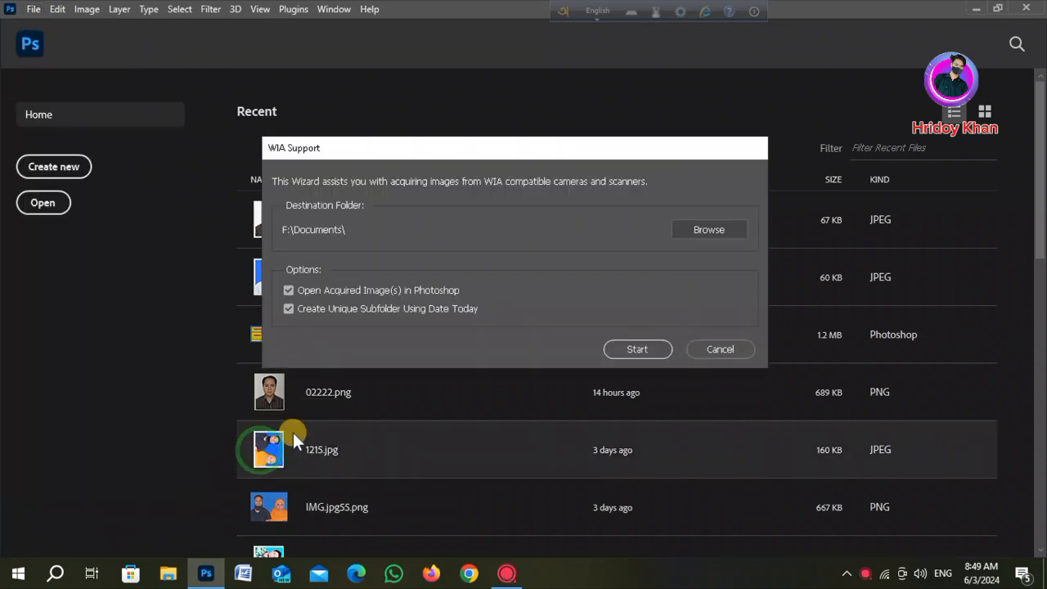
click(641, 352)
click(607, 372)
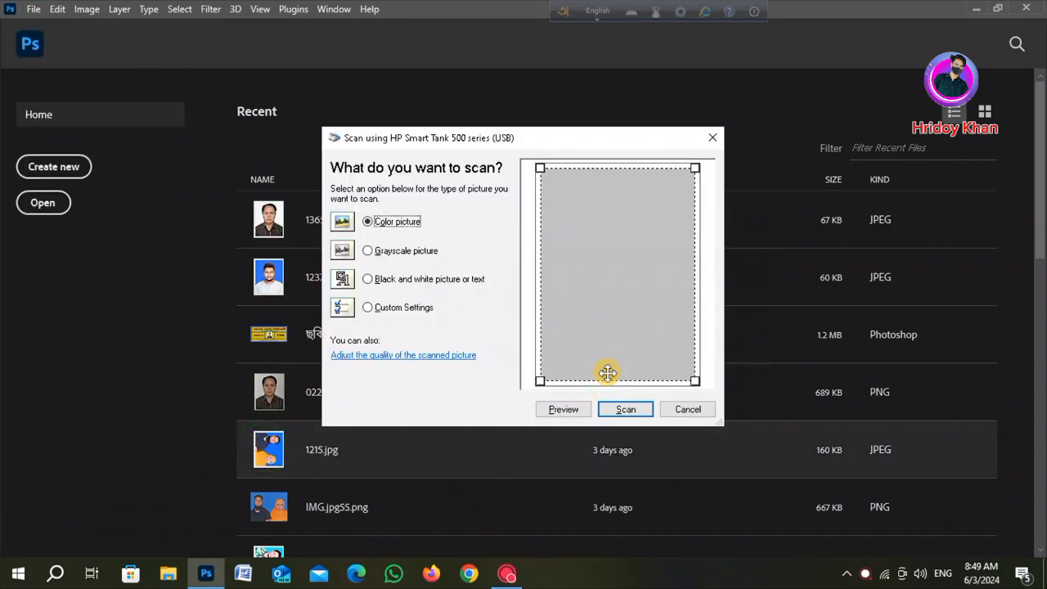
click(623, 409)
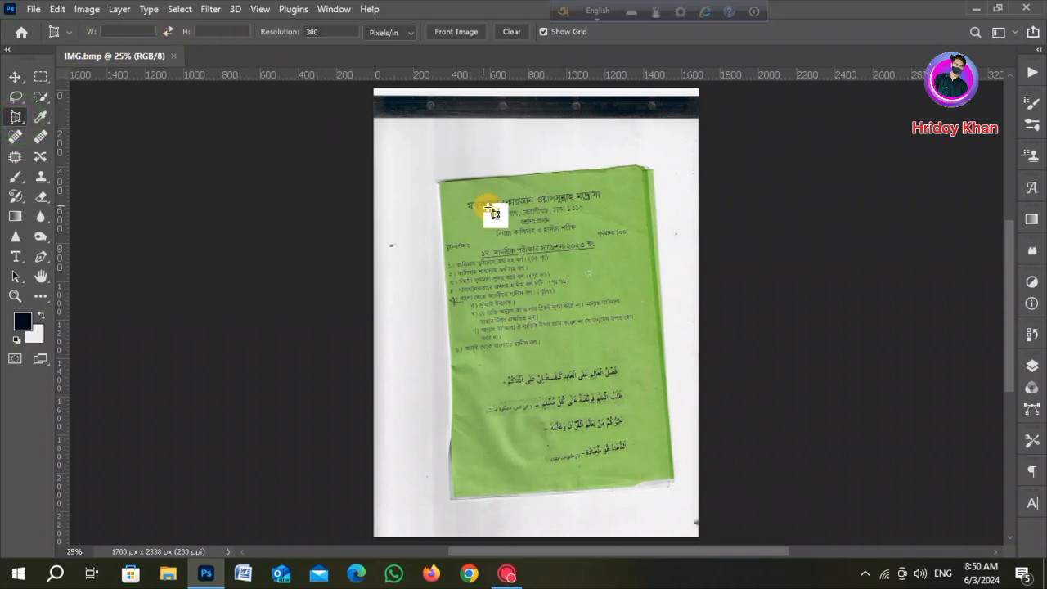
- Perspective-crop the scan by placing the four corners on the green sheet's edges and committing the crop
scroll(448, 187, up, 6)
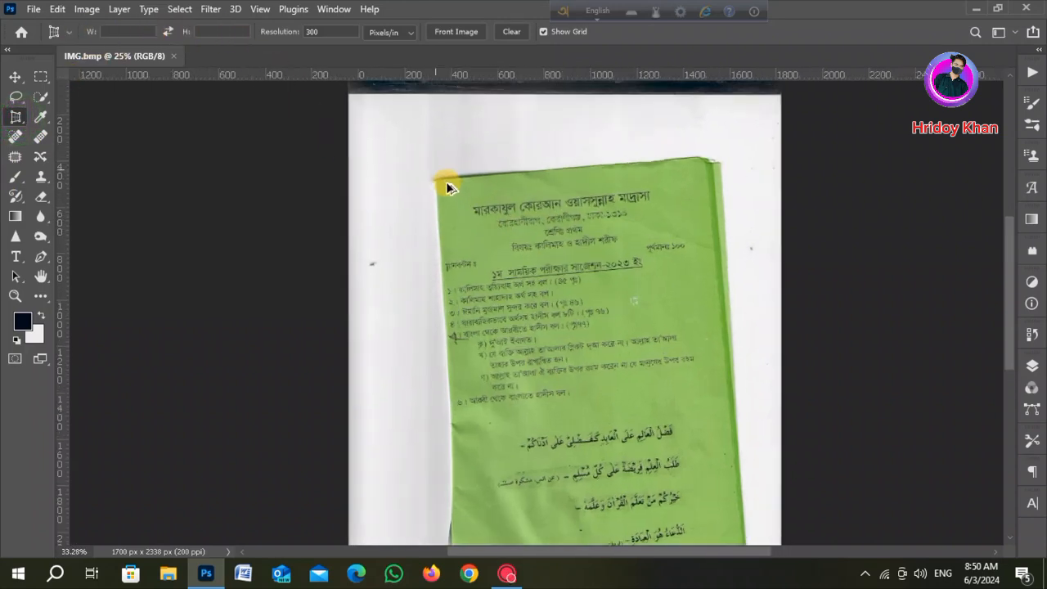
click(433, 179)
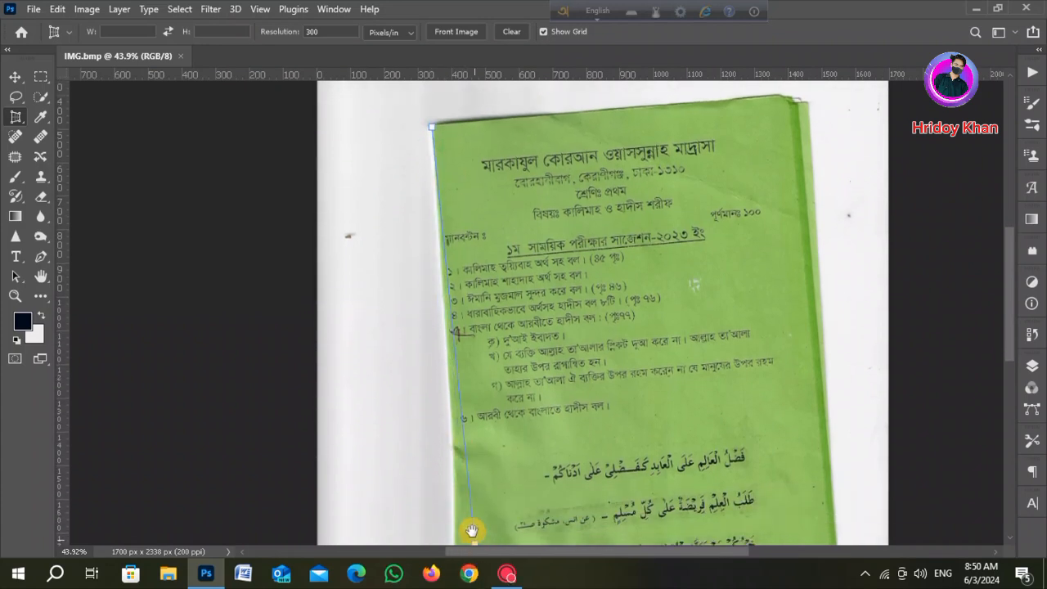
drag(472, 527, 392, 205)
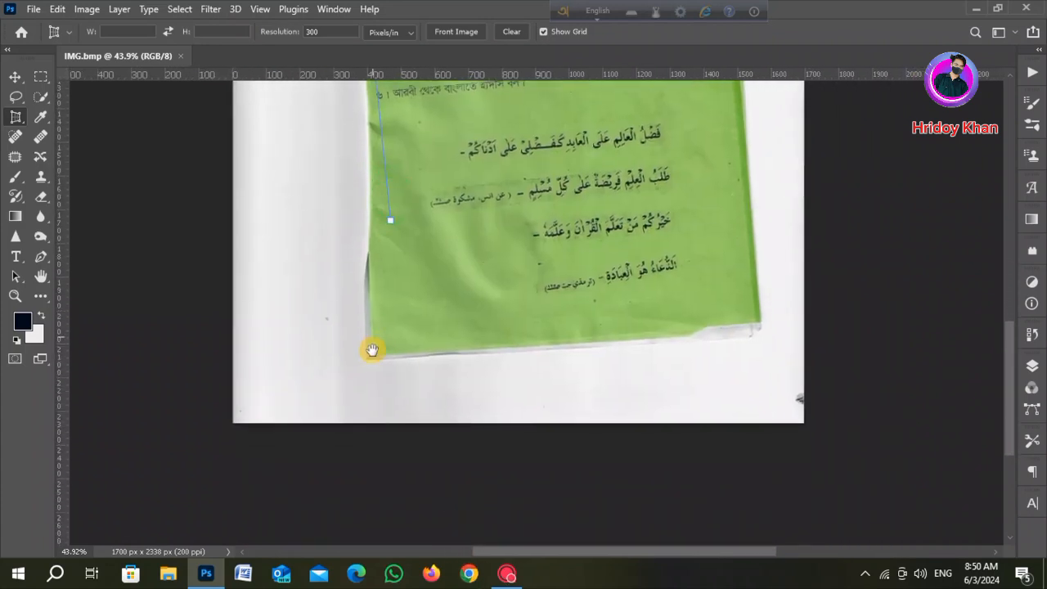
click(372, 357)
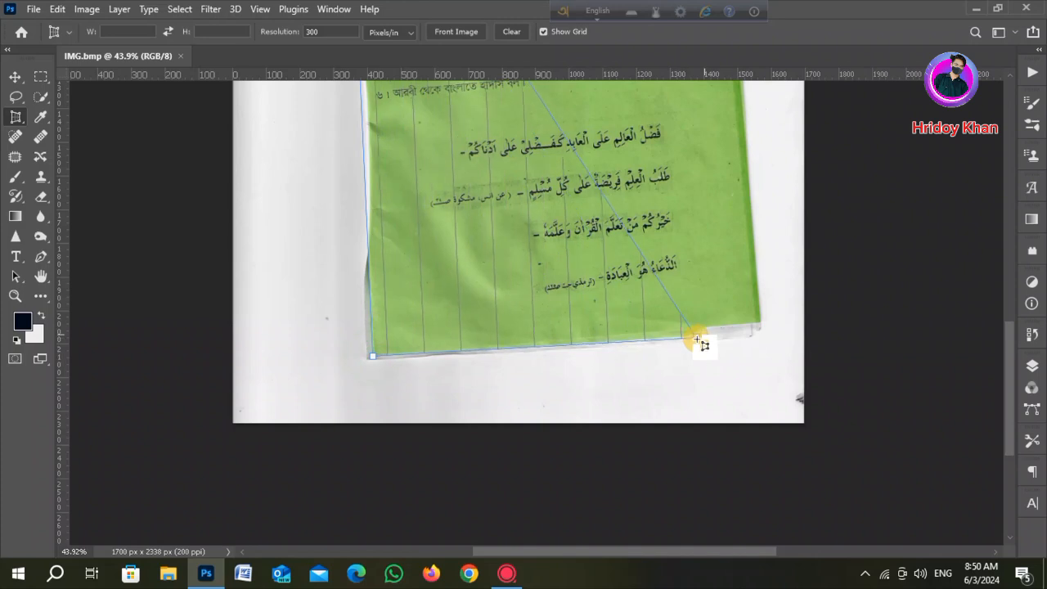
click(759, 319)
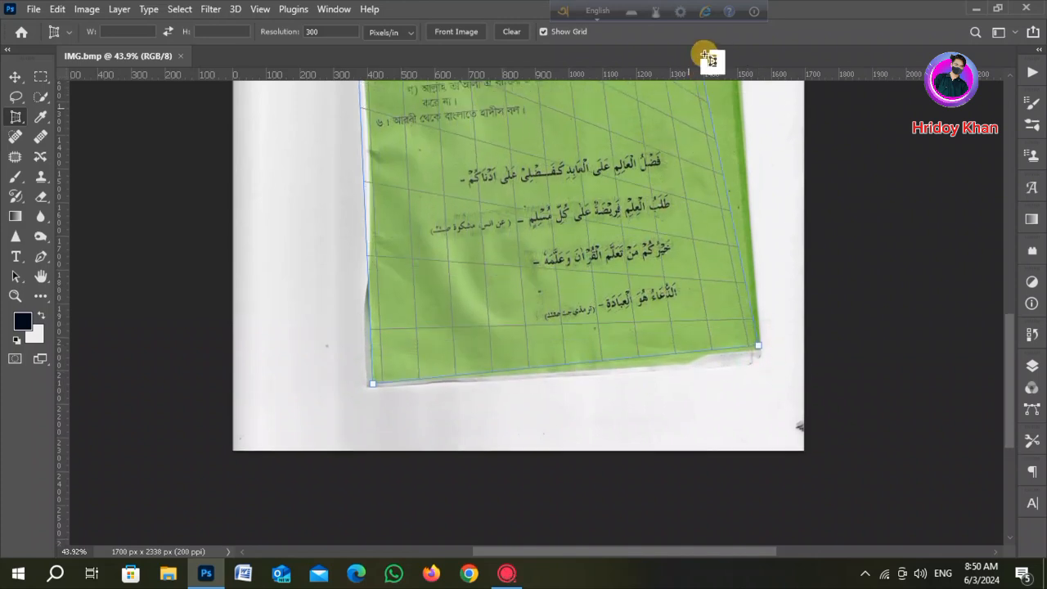
drag(703, 93, 660, 521)
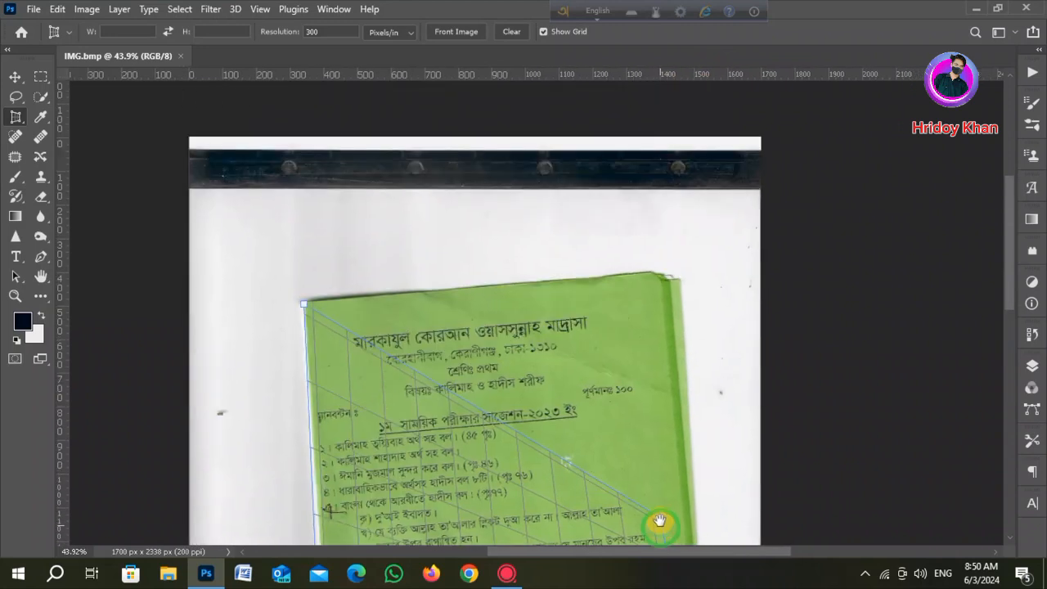
click(664, 276)
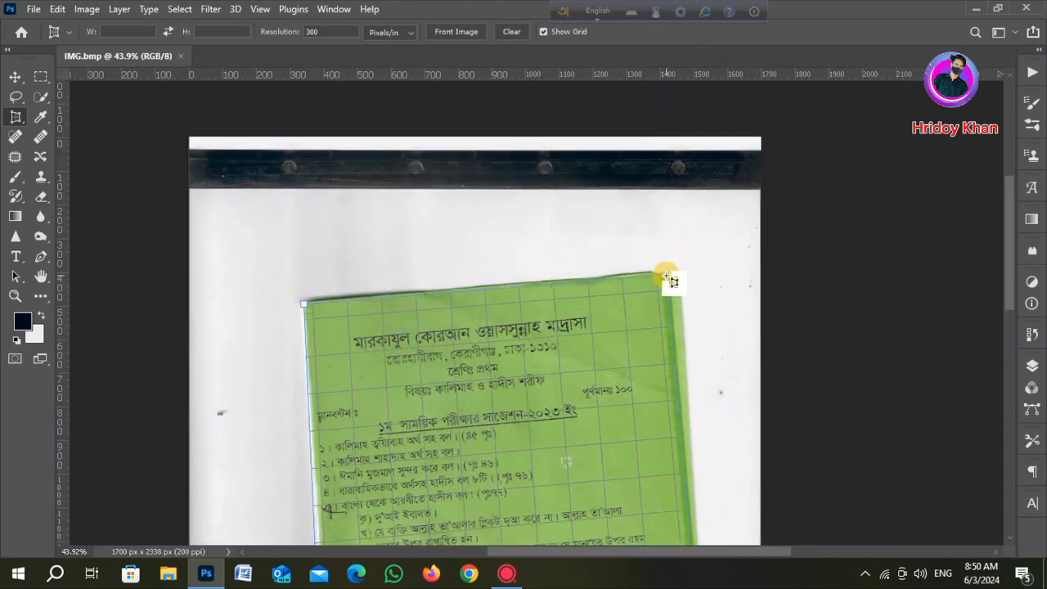
scroll(596, 371, down, 10)
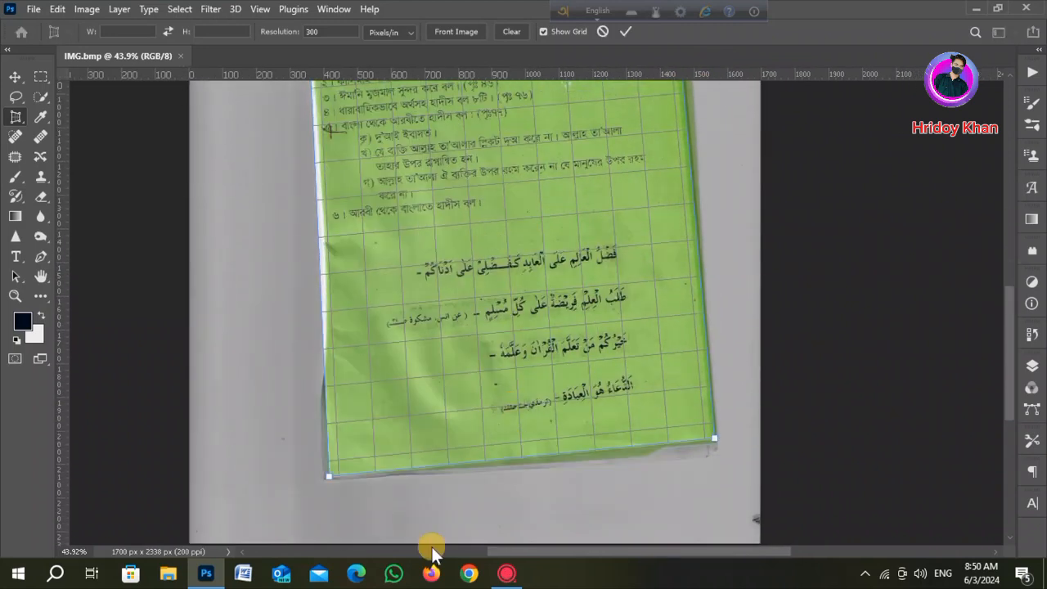
drag(332, 481, 333, 471)
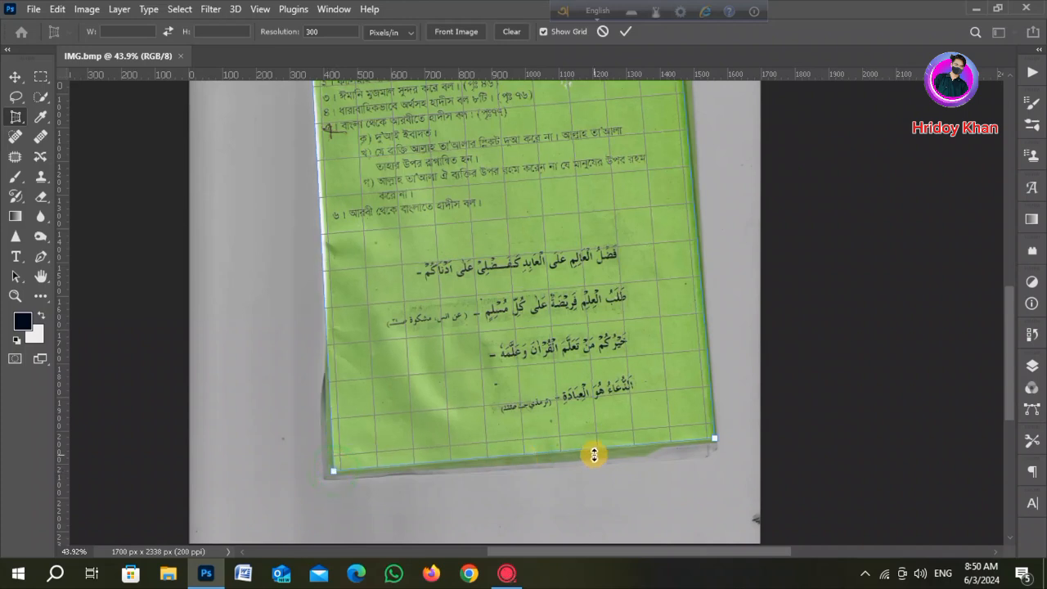
key(Return)
- Apply Levels with input black at 69 and white at 203, shifting the midtone slider to brighten the page
scroll(493, 294, down, 3)
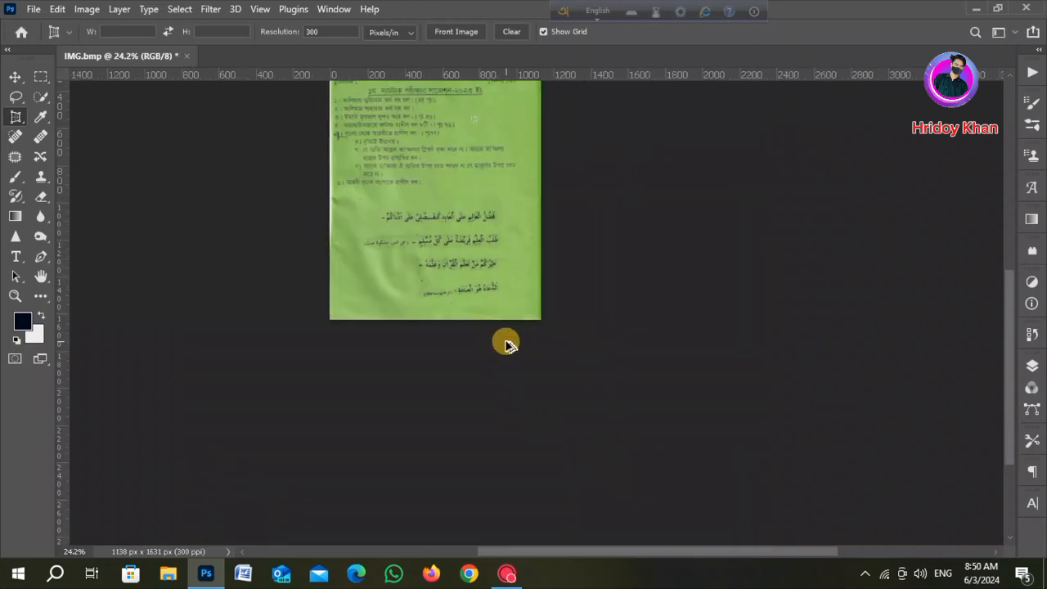
scroll(489, 285, up, 4)
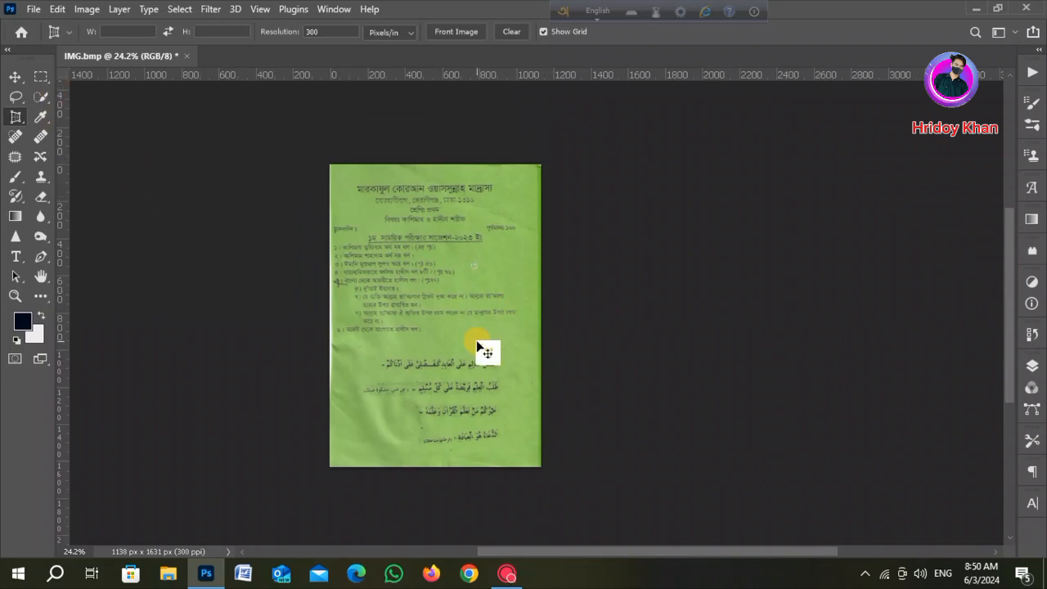
key(ctrl+l)
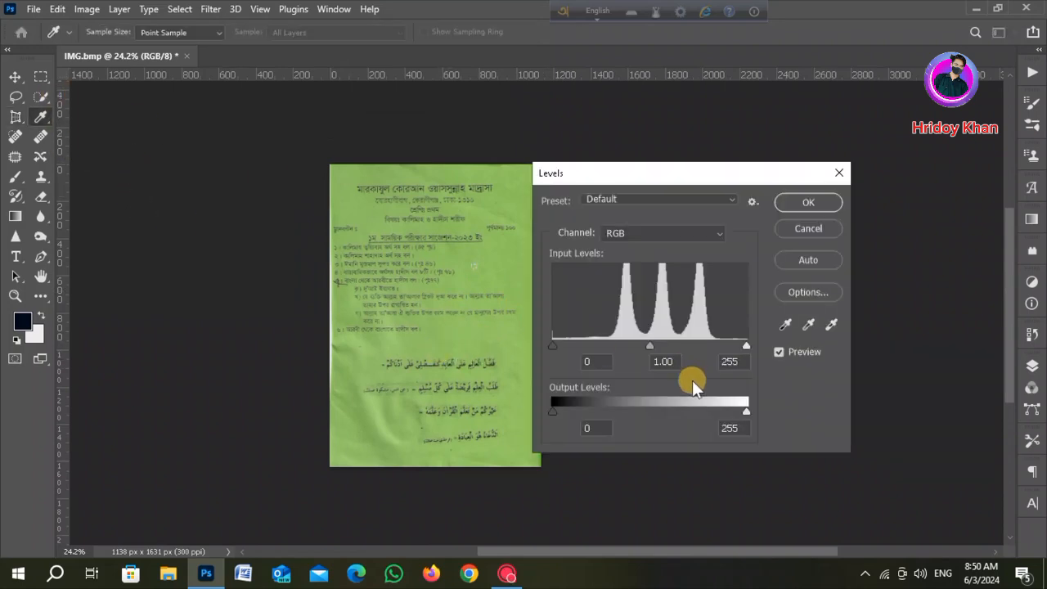
drag(747, 344, 706, 344)
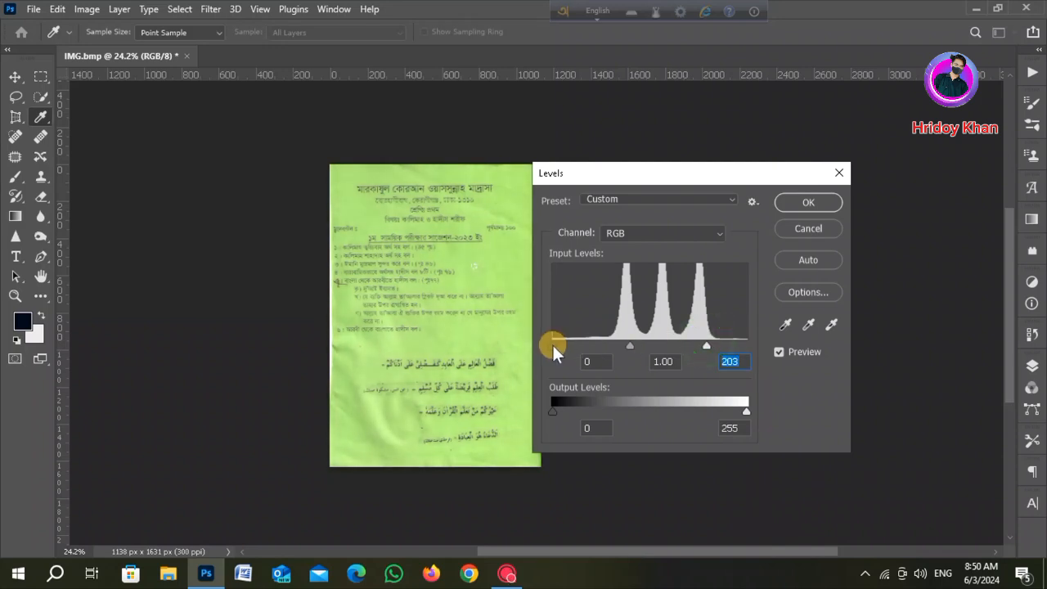
drag(552, 343, 605, 352)
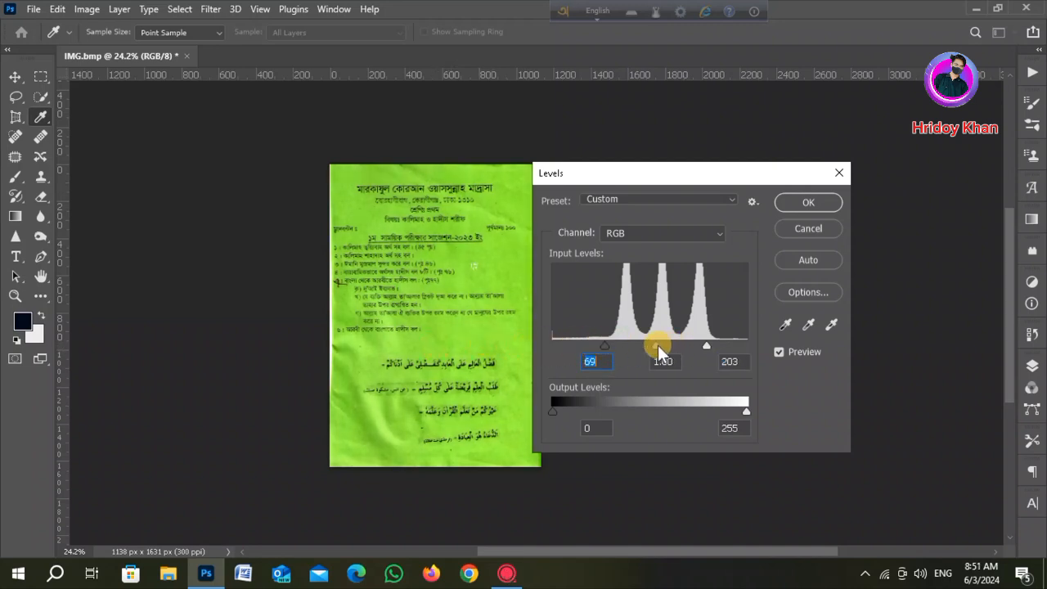
drag(660, 345, 695, 345)
click(795, 203)
- Export the image with Save for Web as a Very High quality JPEG named IMG.jpg in Downloads
key(c)
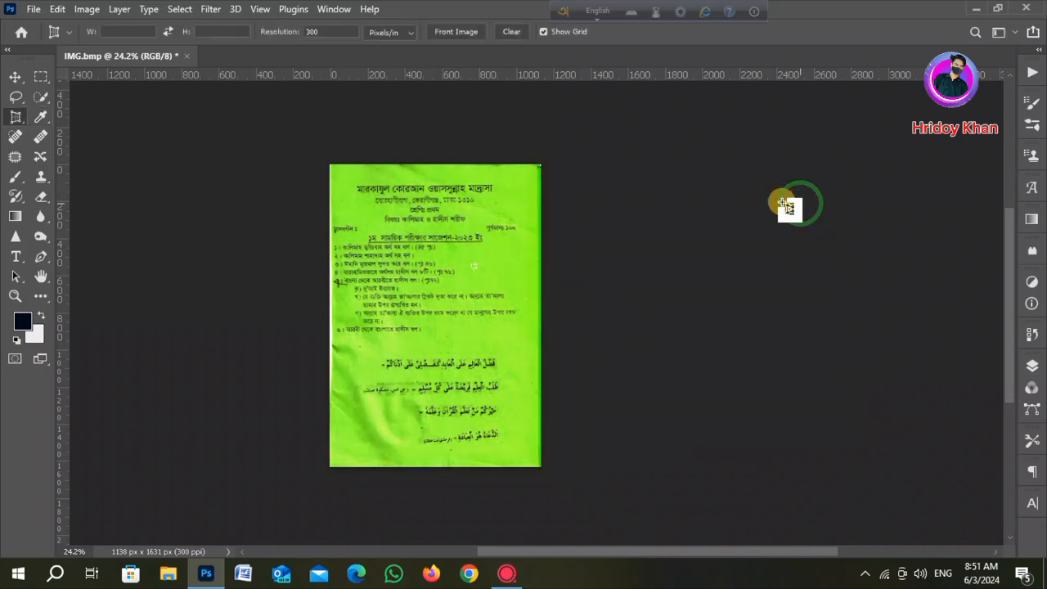
click(15, 77)
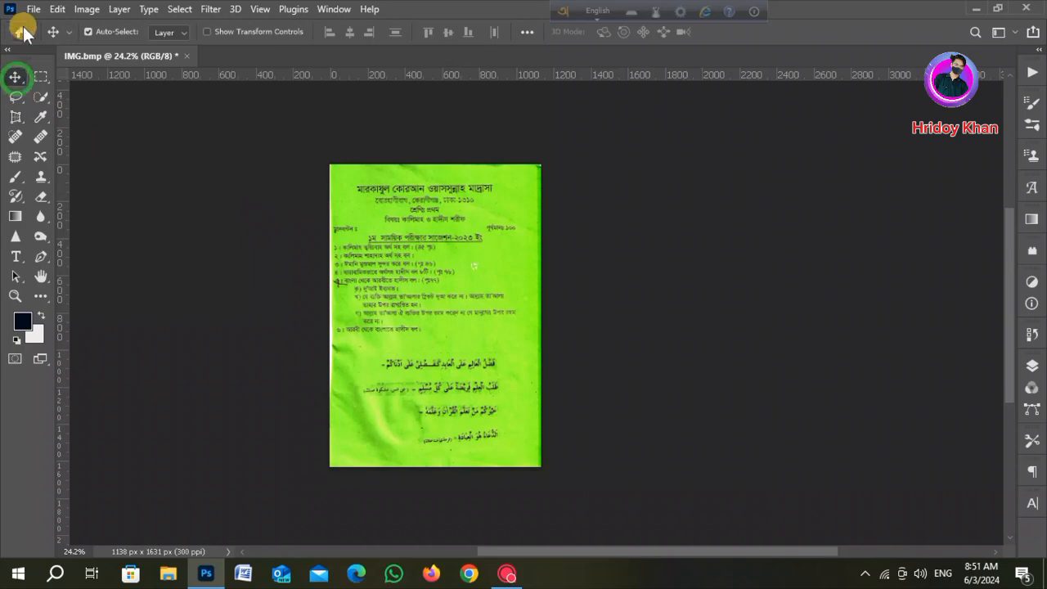
click(34, 9)
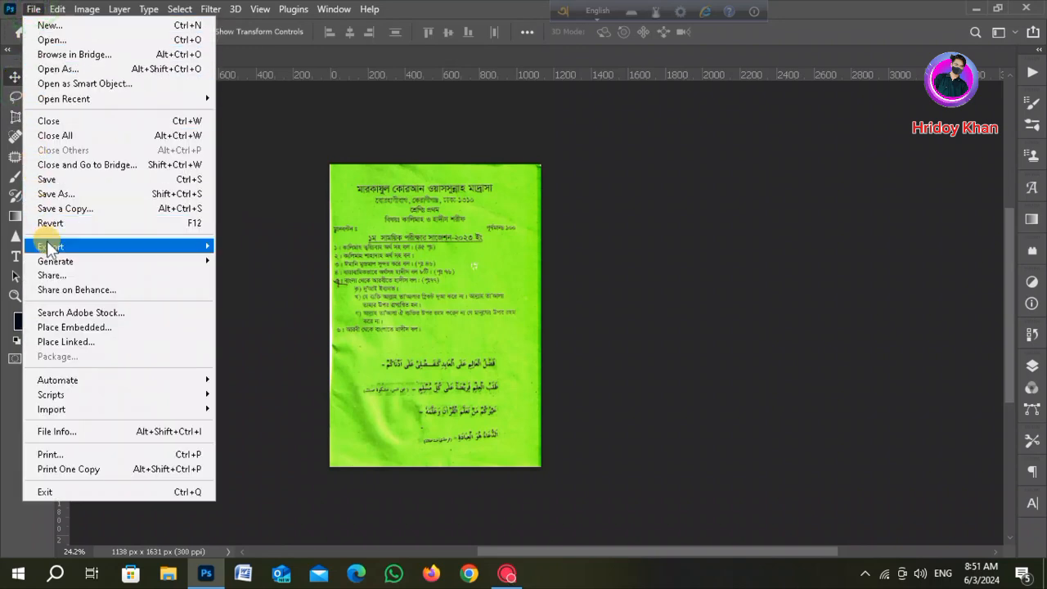
mouse_move(49, 246)
click(266, 305)
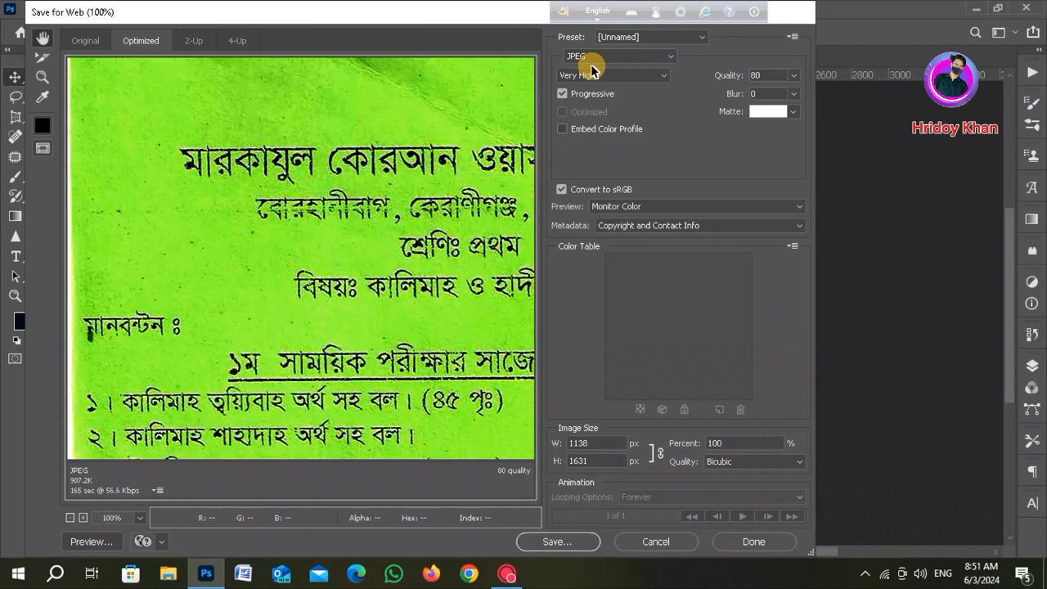
click(556, 541)
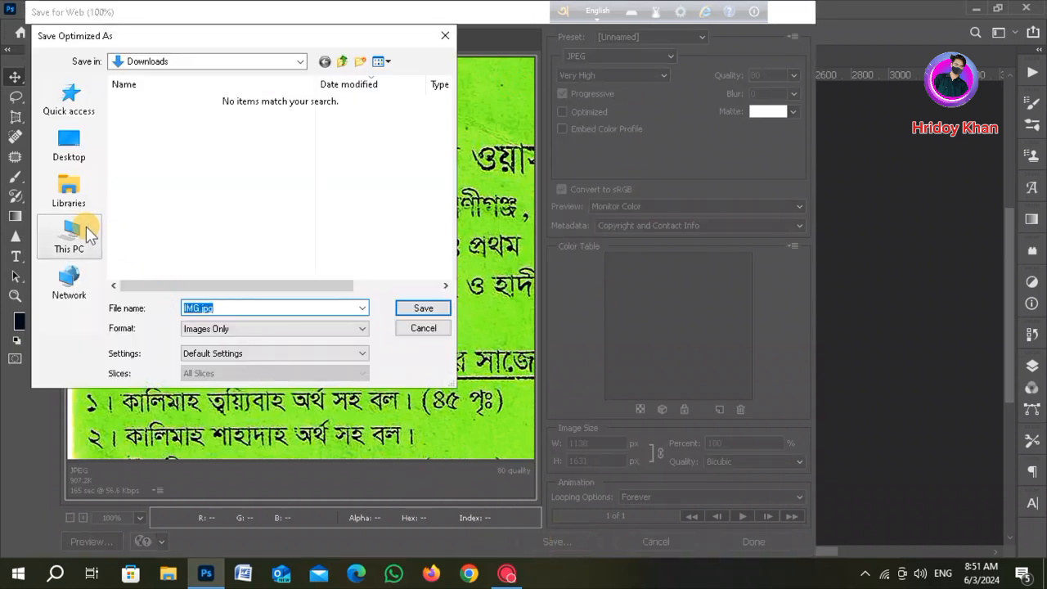
click(72, 232)
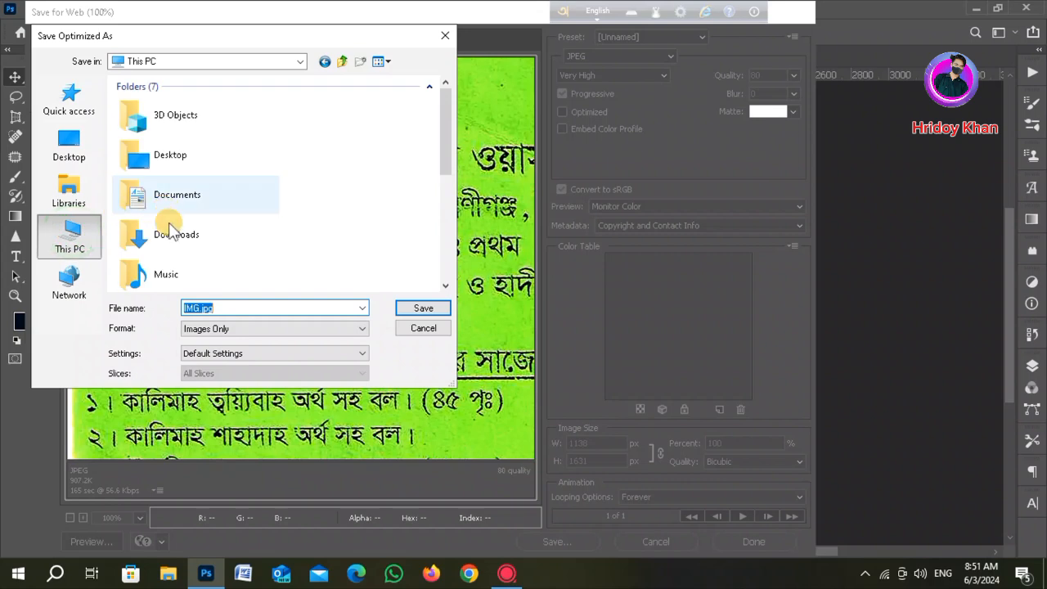
double_click(166, 238)
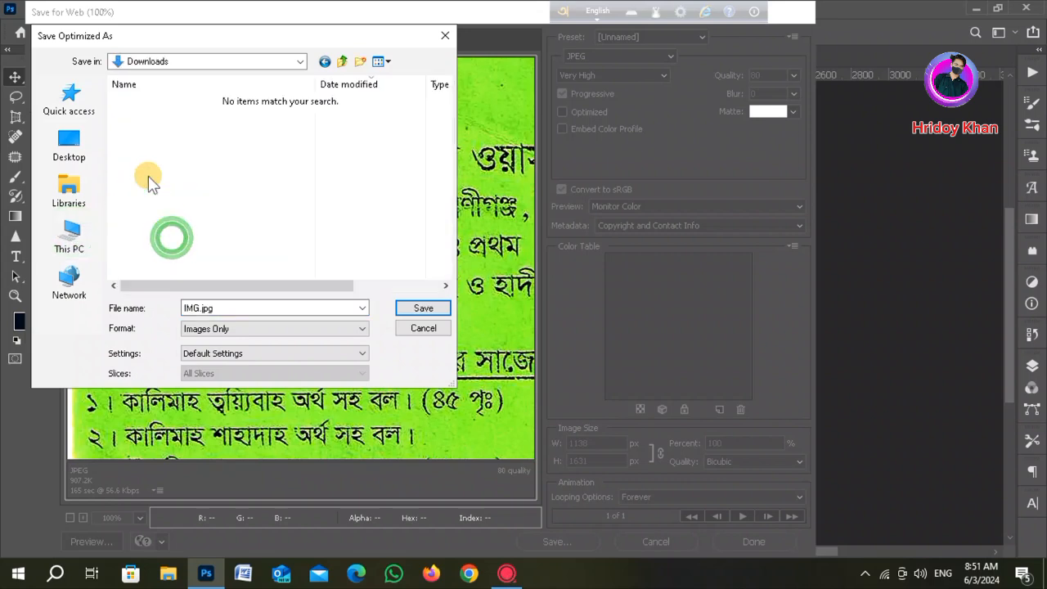
click(209, 309)
click(421, 308)
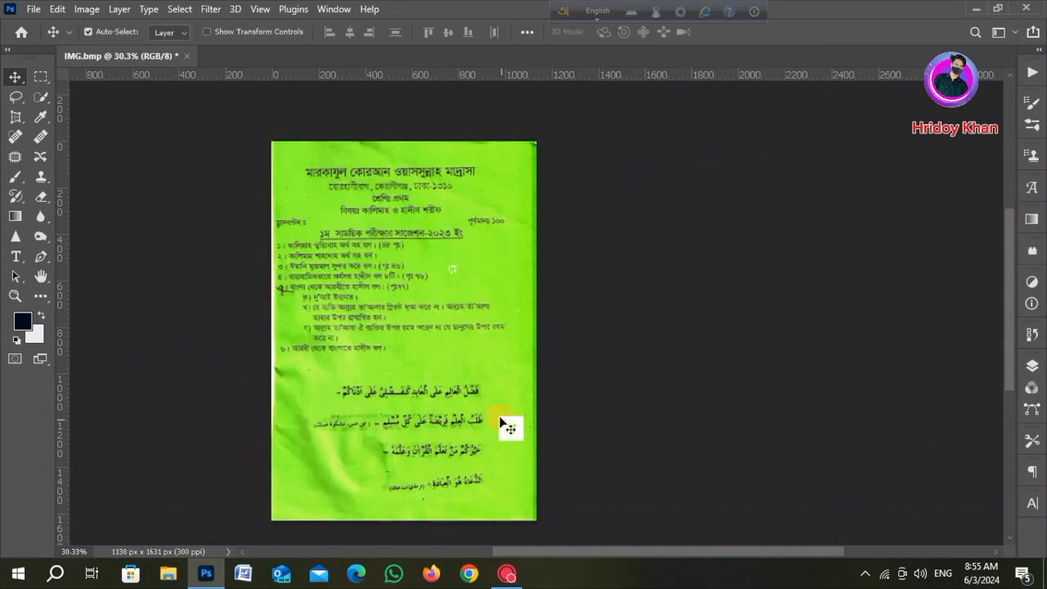
- Open Chrome with the first profile and upload IMG.jpg from Downloads to a Google Lens image search
click(976, 9)
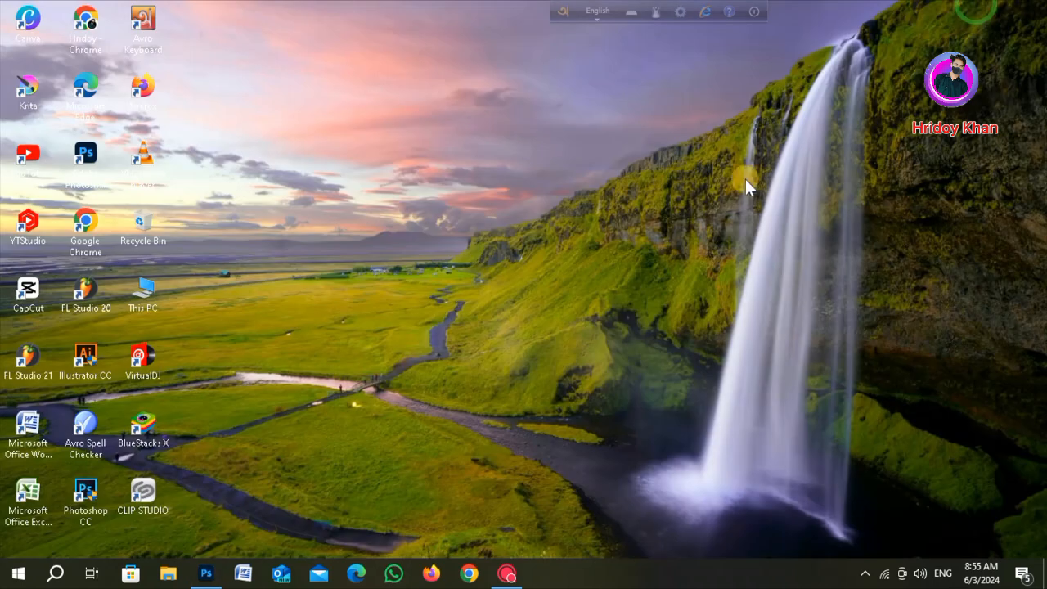
click(470, 577)
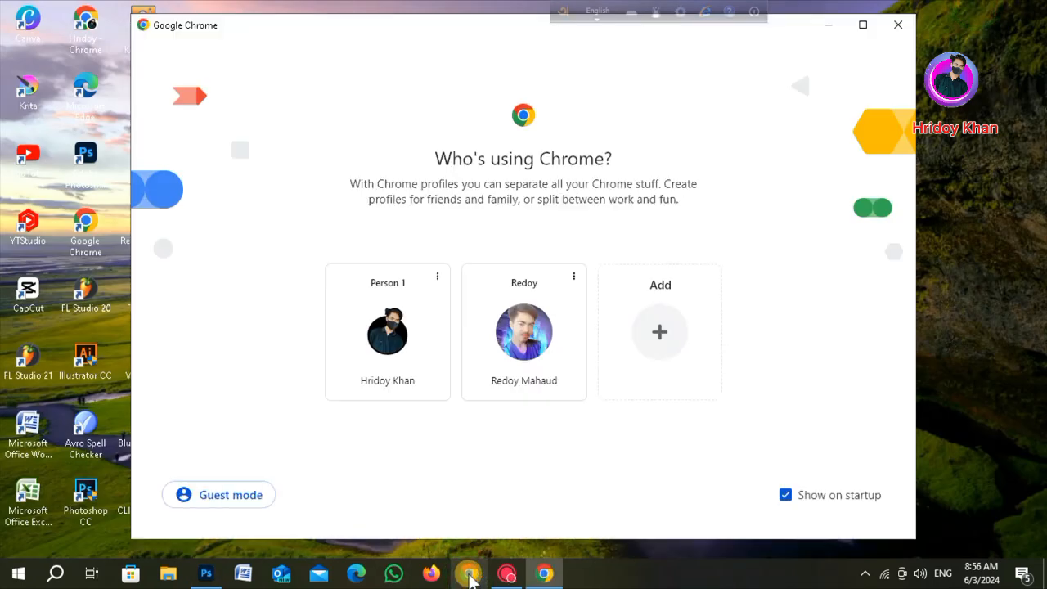
click(391, 339)
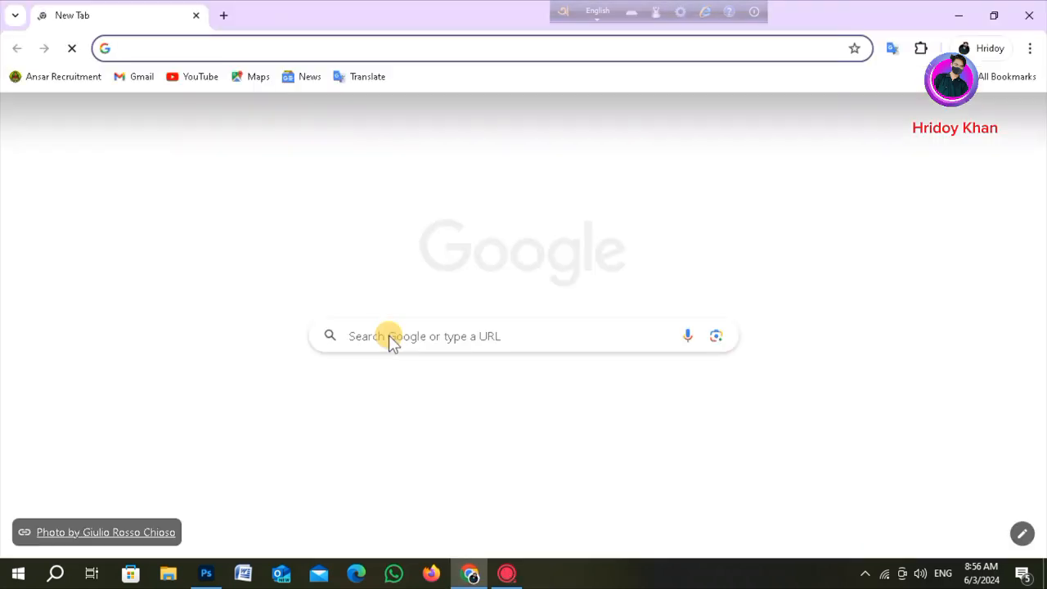
click(708, 339)
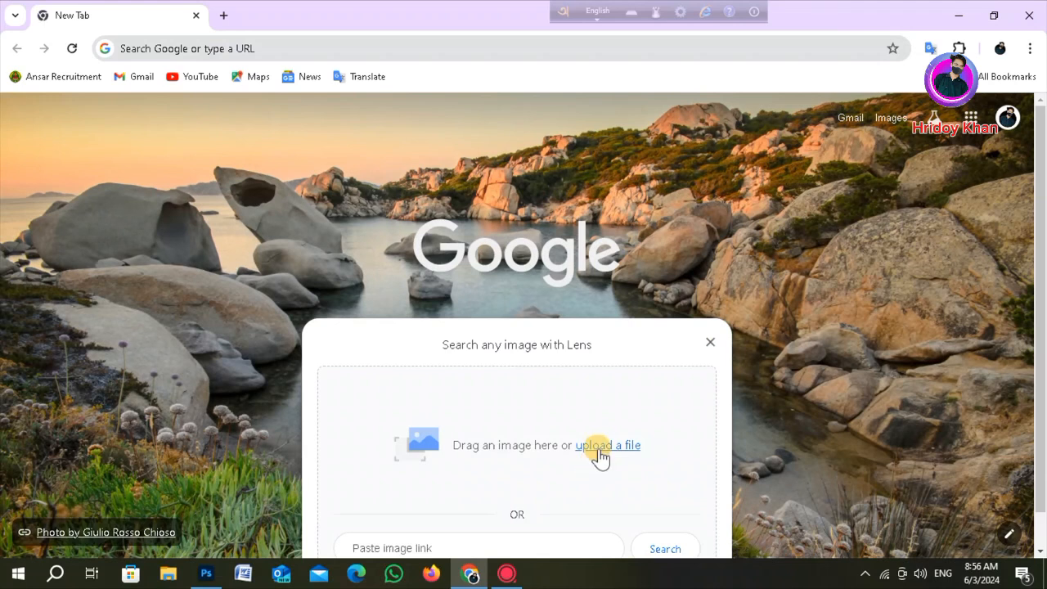
click(598, 448)
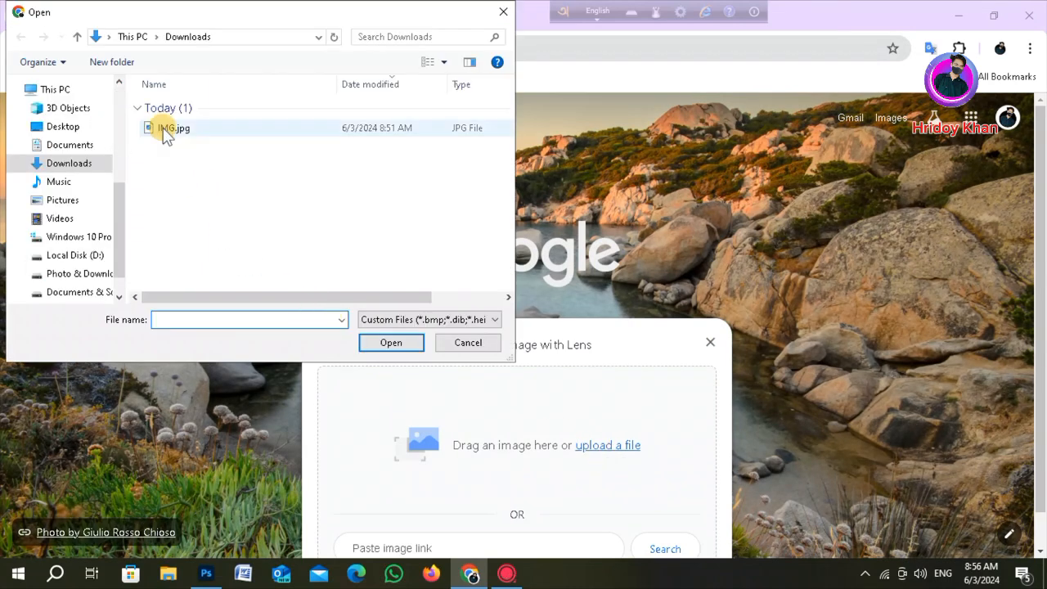
click(161, 133)
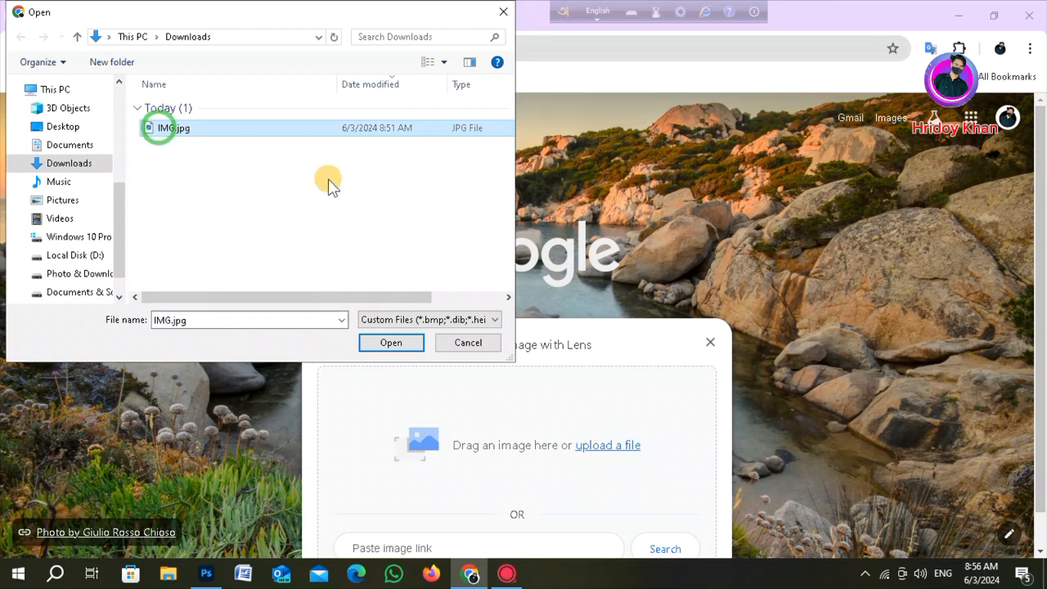
click(391, 343)
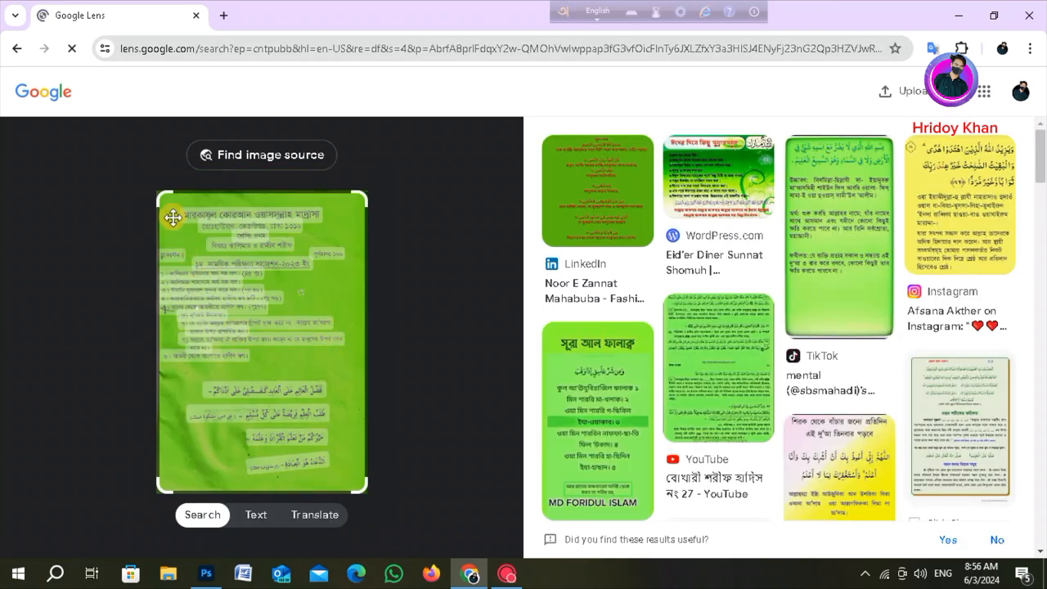
- Select all of the recognized text on the page image in Lens, copy it, and minimize the browser
drag(183, 213, 342, 466)
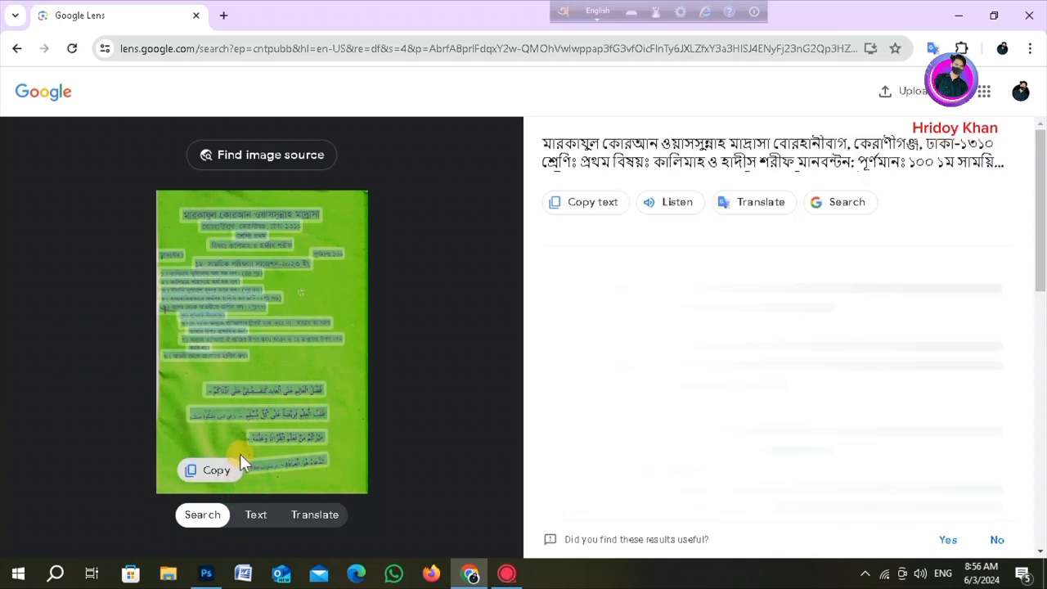
click(207, 479)
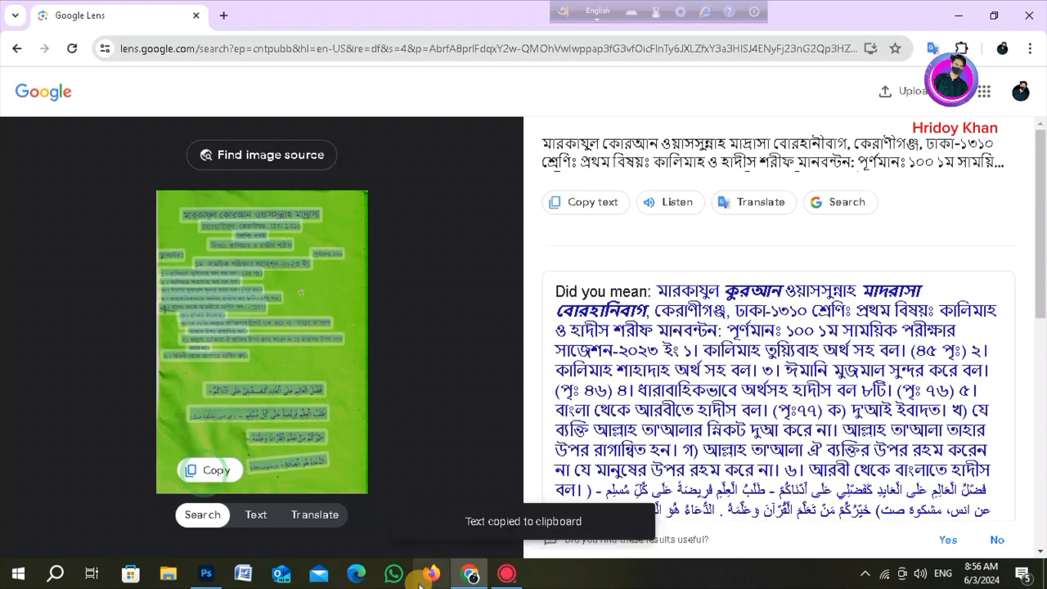
click(962, 16)
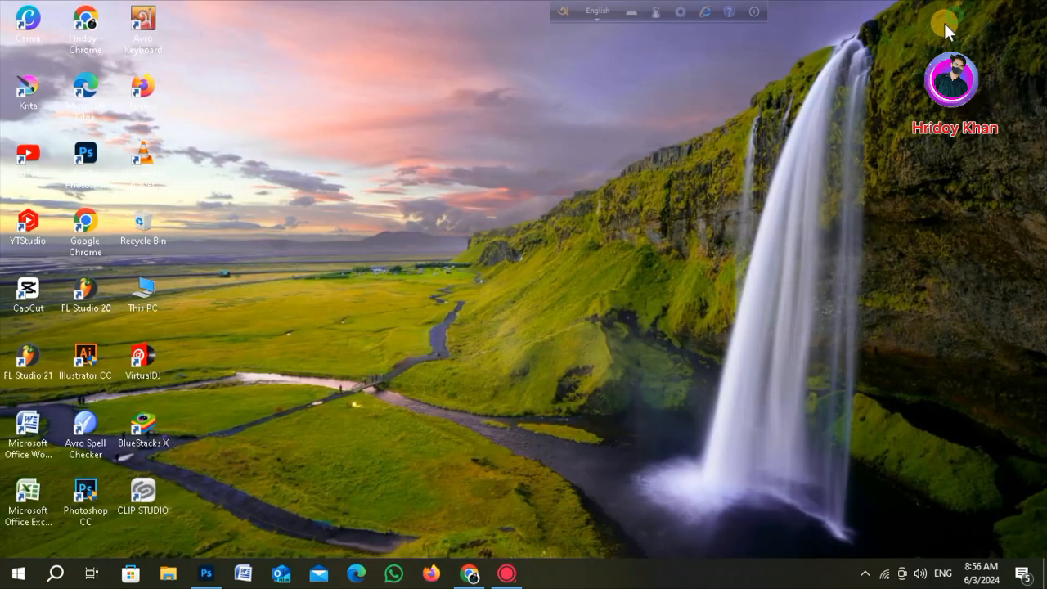
- Open Word and set the document margins to Narrow
click(246, 575)
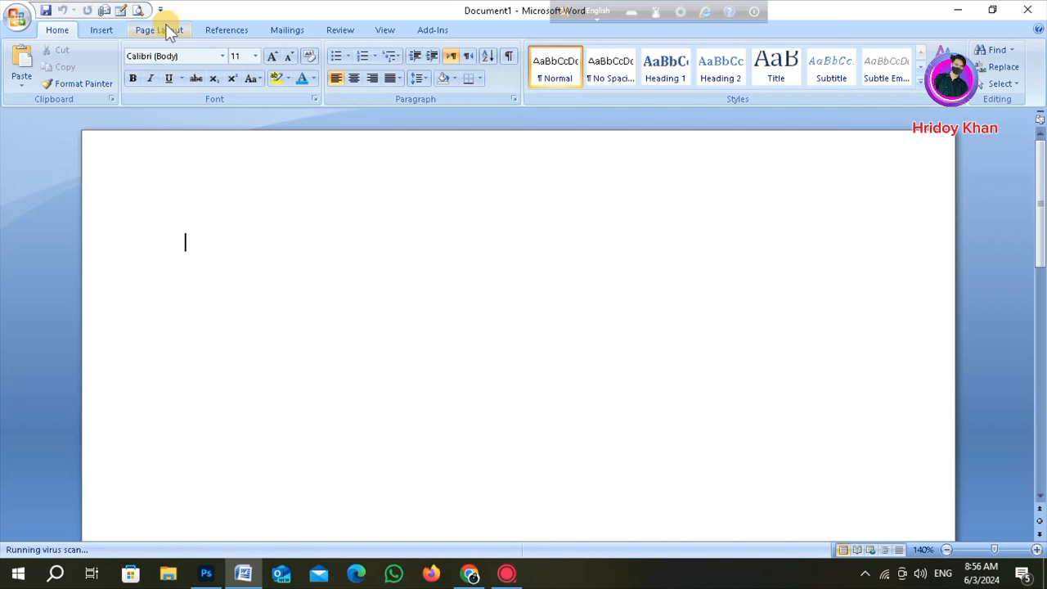
click(162, 30)
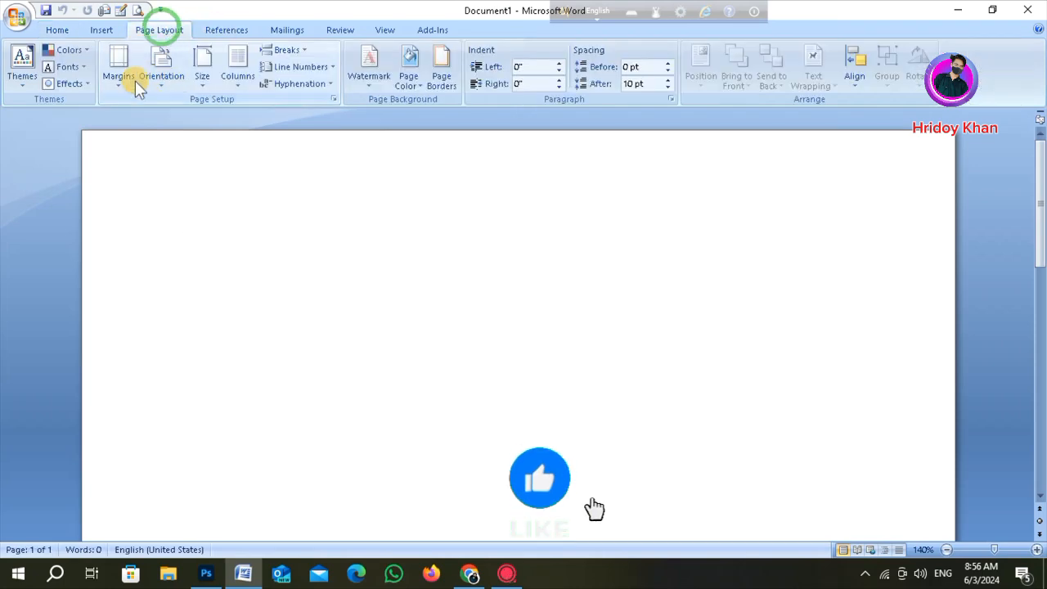
click(124, 74)
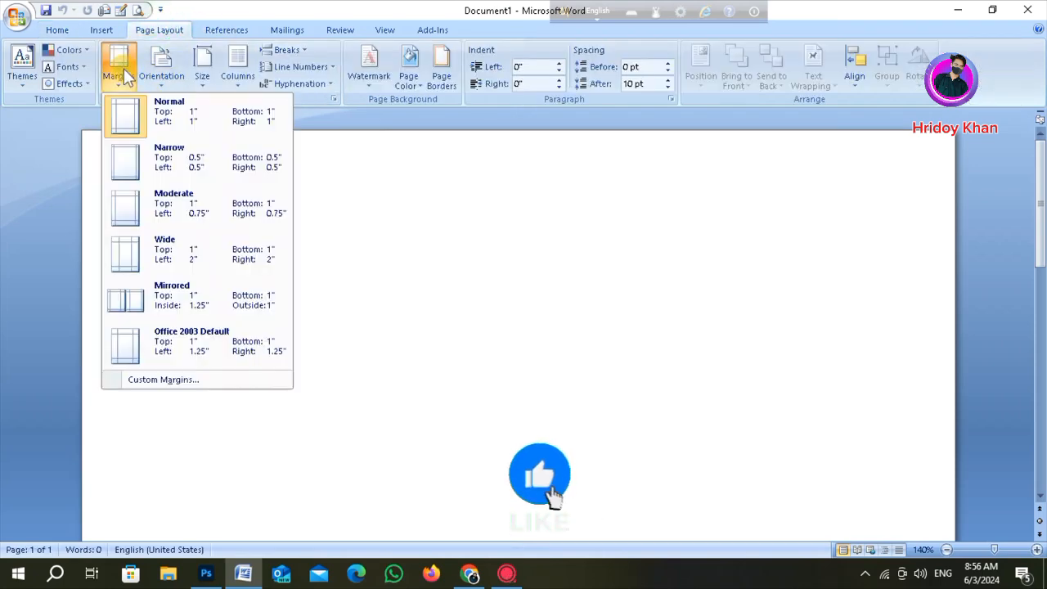
click(134, 163)
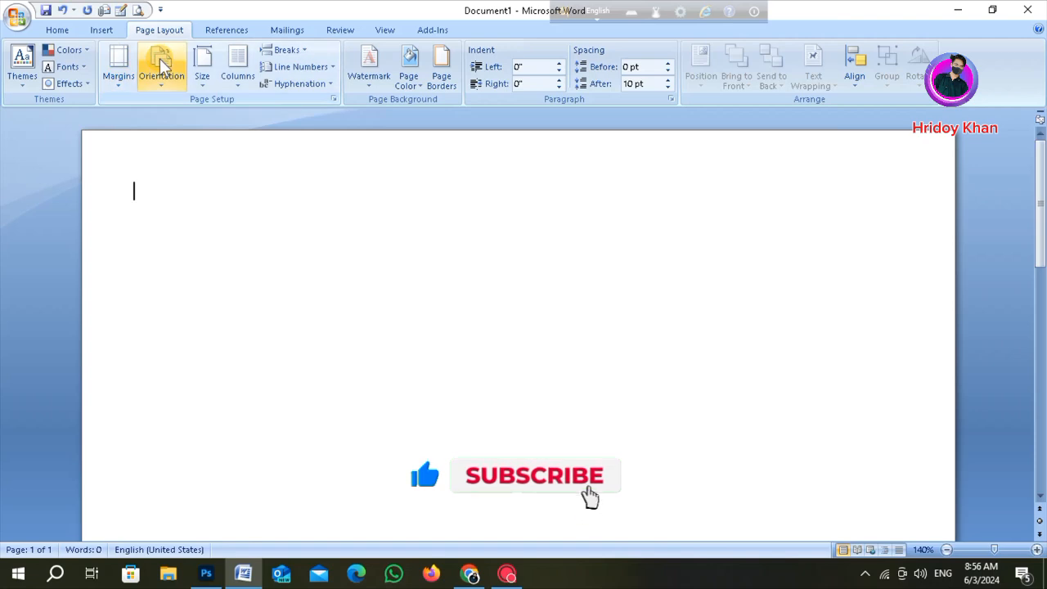
- Set the page orientation to Portrait and the paper size to A4
click(160, 66)
click(160, 112)
click(208, 63)
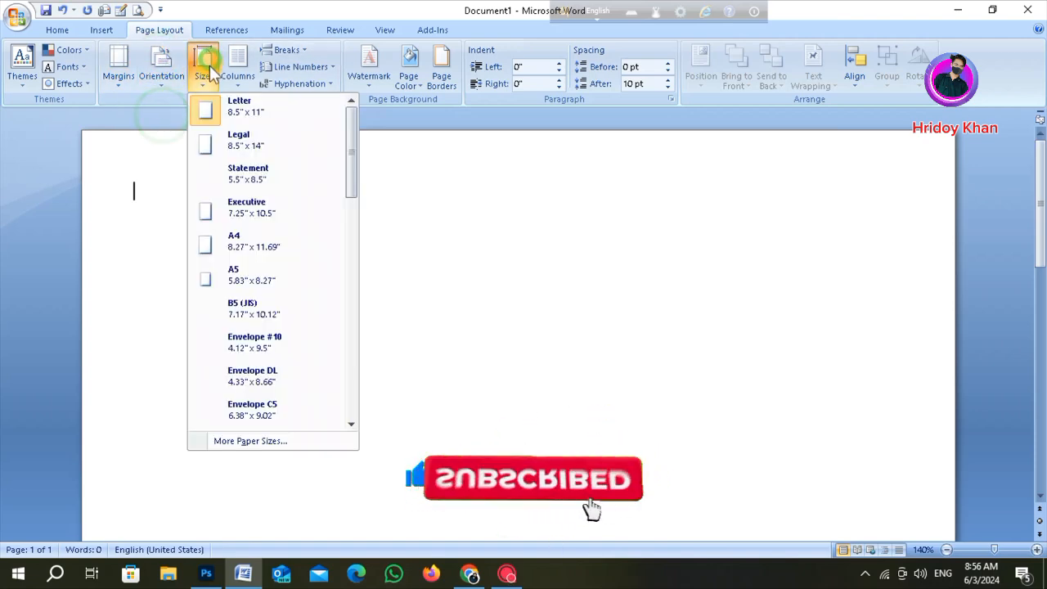
click(221, 239)
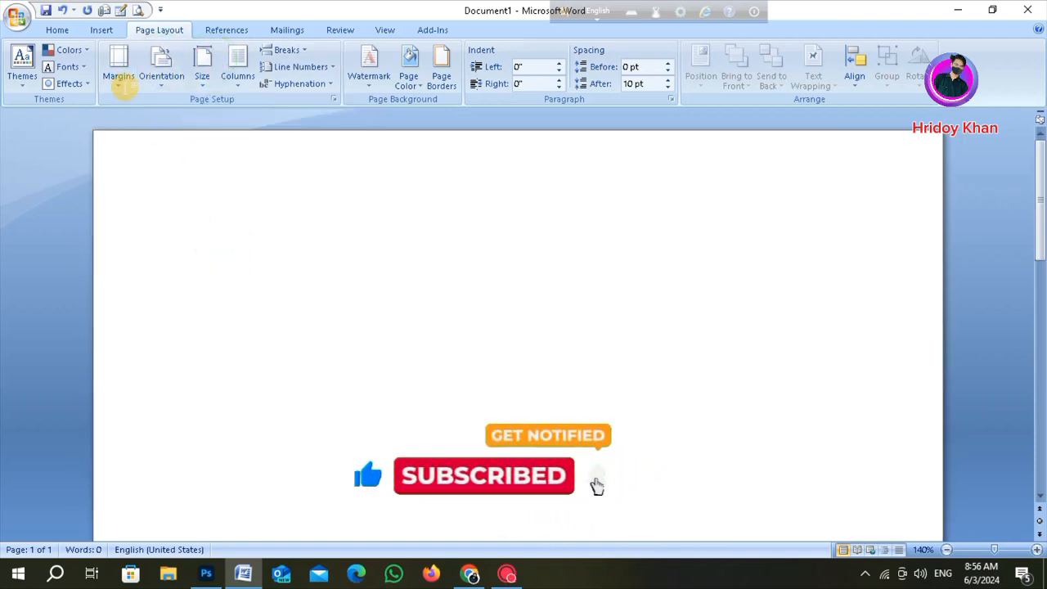
- Paste the copied text into the blank document
scroll(246, 253, down, 2)
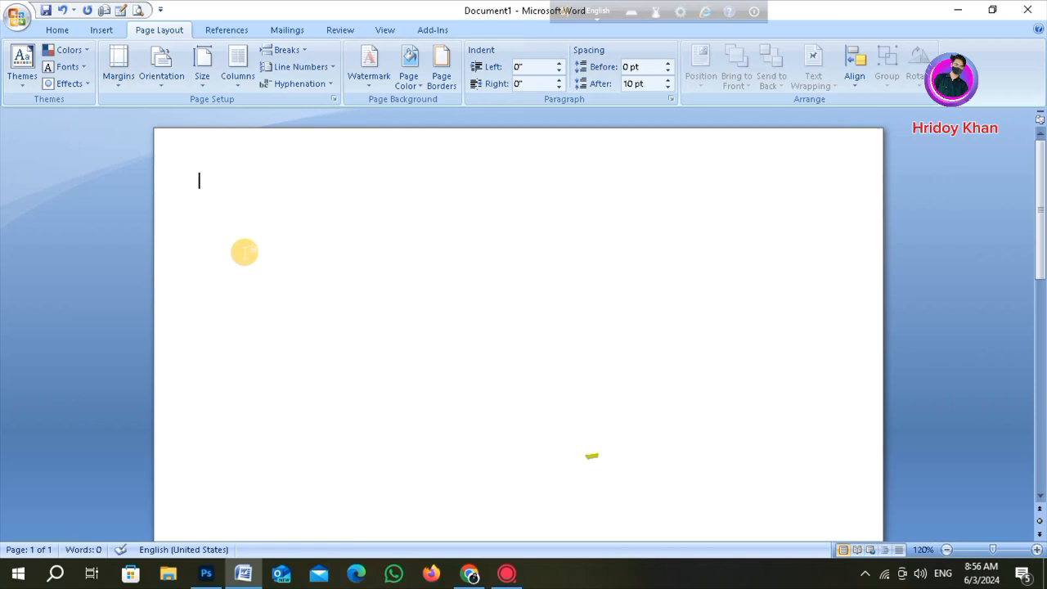
right_click(226, 209)
click(266, 251)
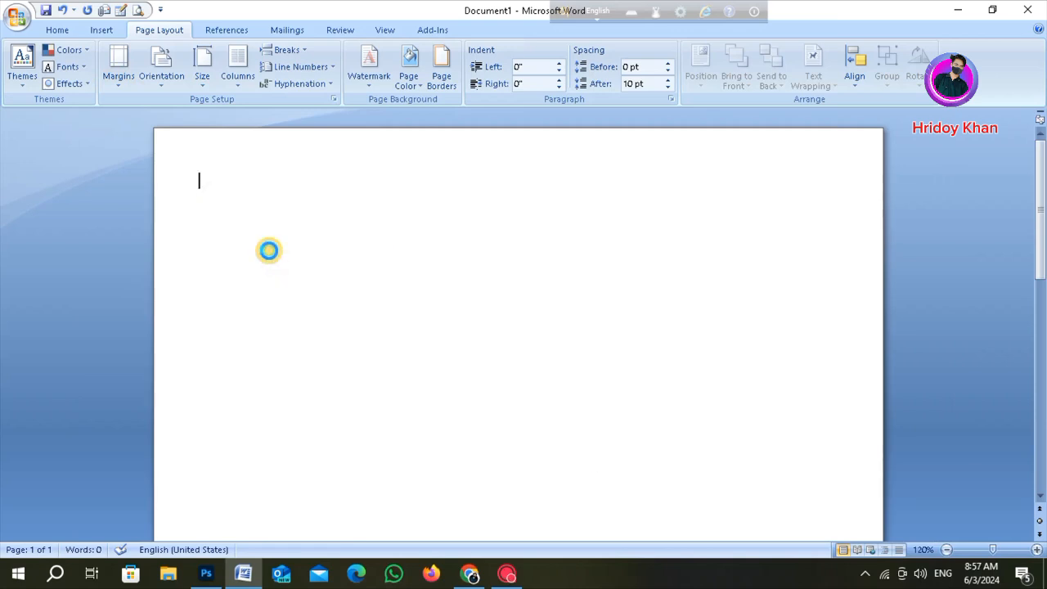
scroll(292, 281, down, 10)
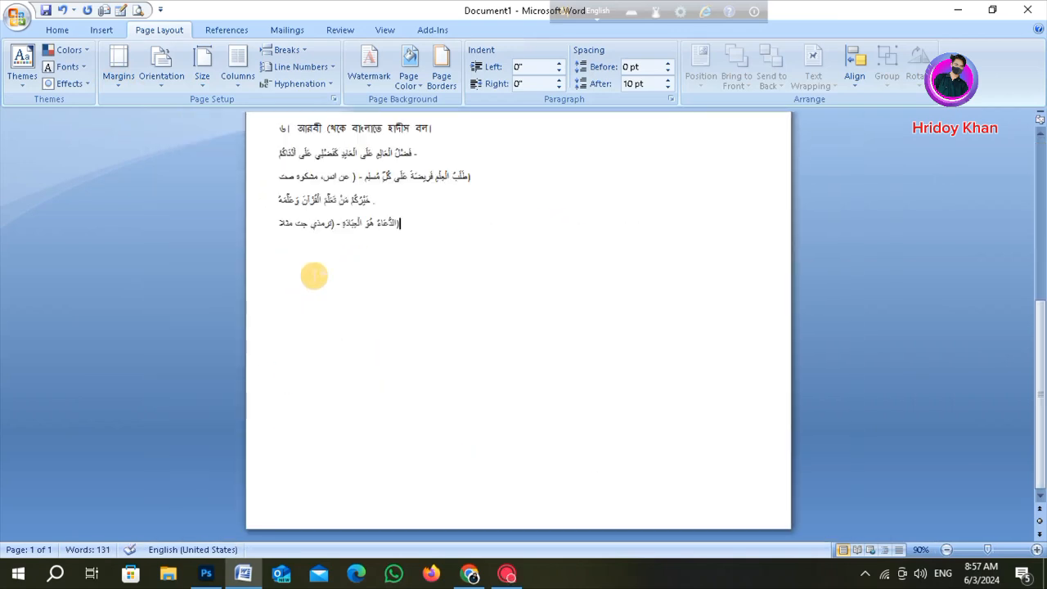
scroll(315, 276, down, 3)
scroll(318, 270, up, 3)
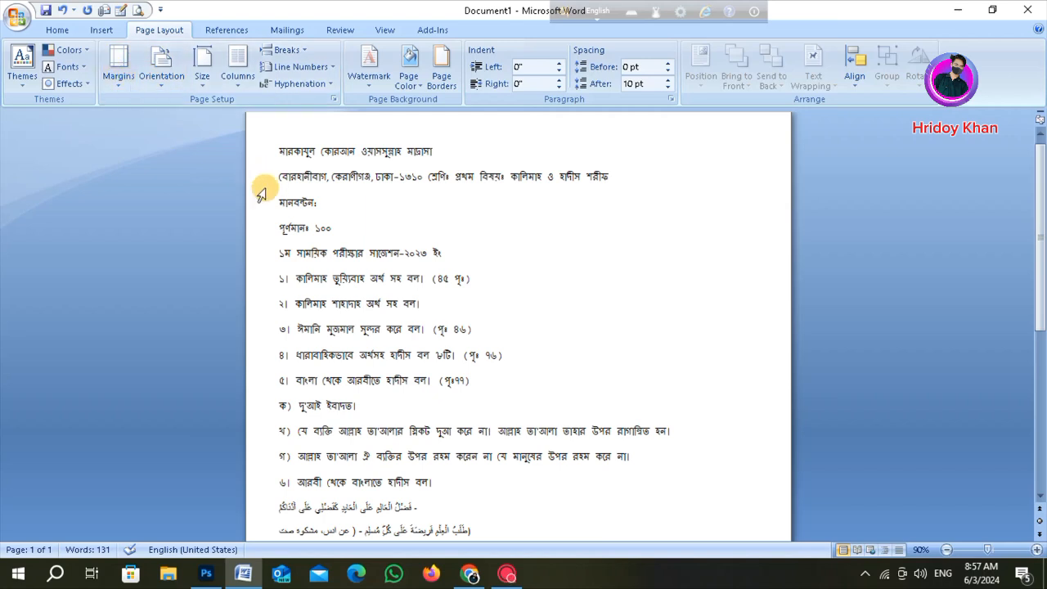
- Select all the text and change its font to Kalpurush
key(ctrl+a)
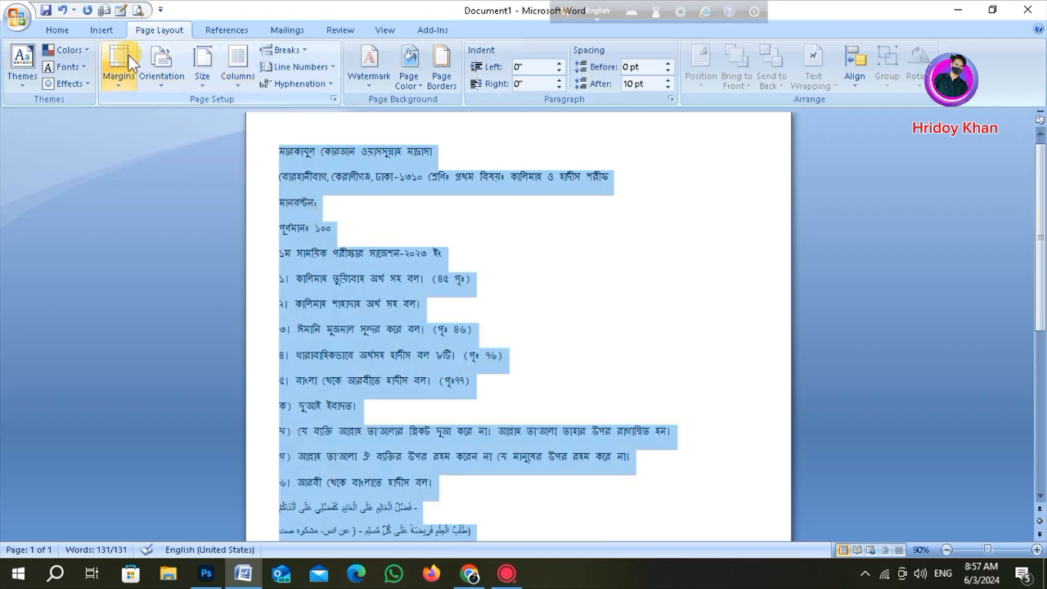
click(59, 30)
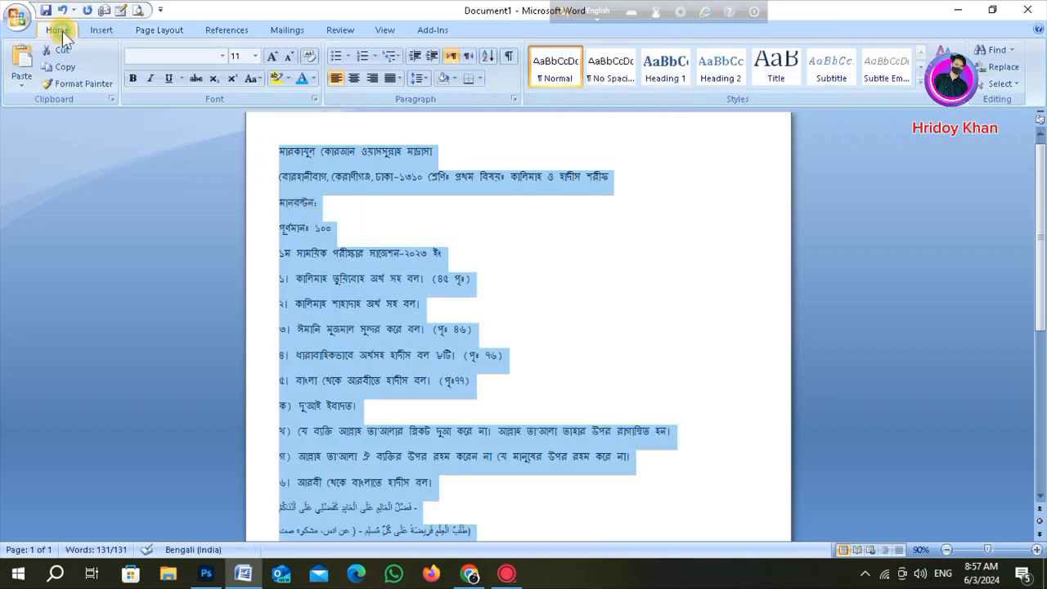
click(221, 56)
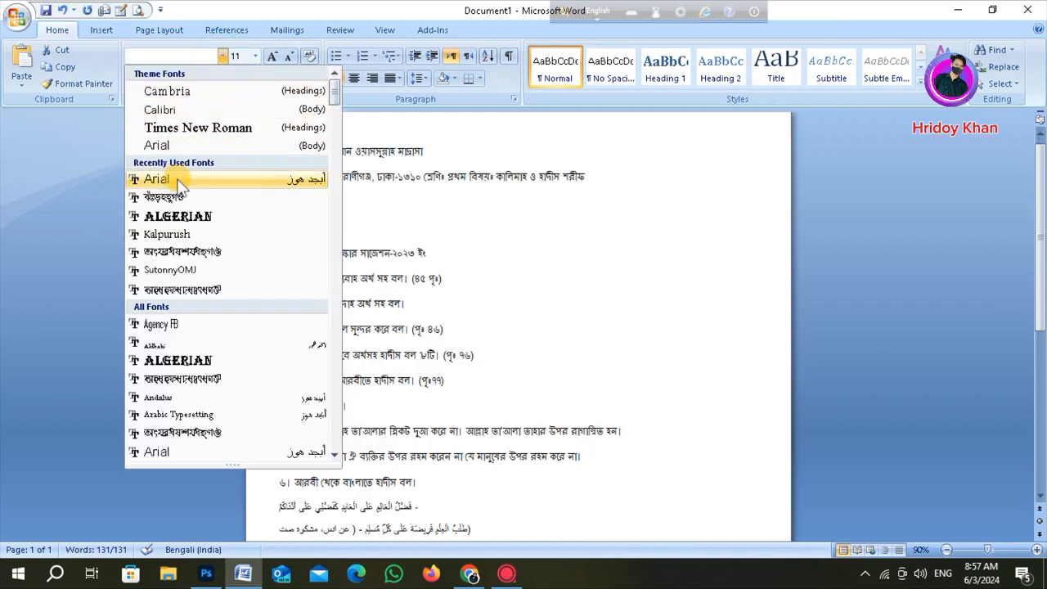
click(180, 234)
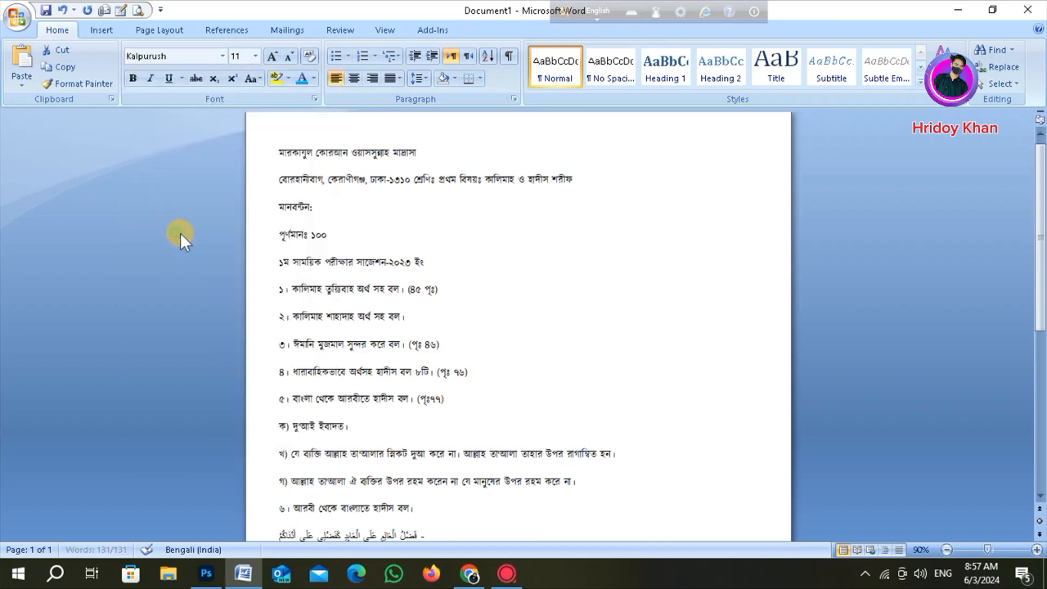
- Center-align the first two lines, the madrasa name and address line
click(357, 289)
scroll(279, 168, up, 4)
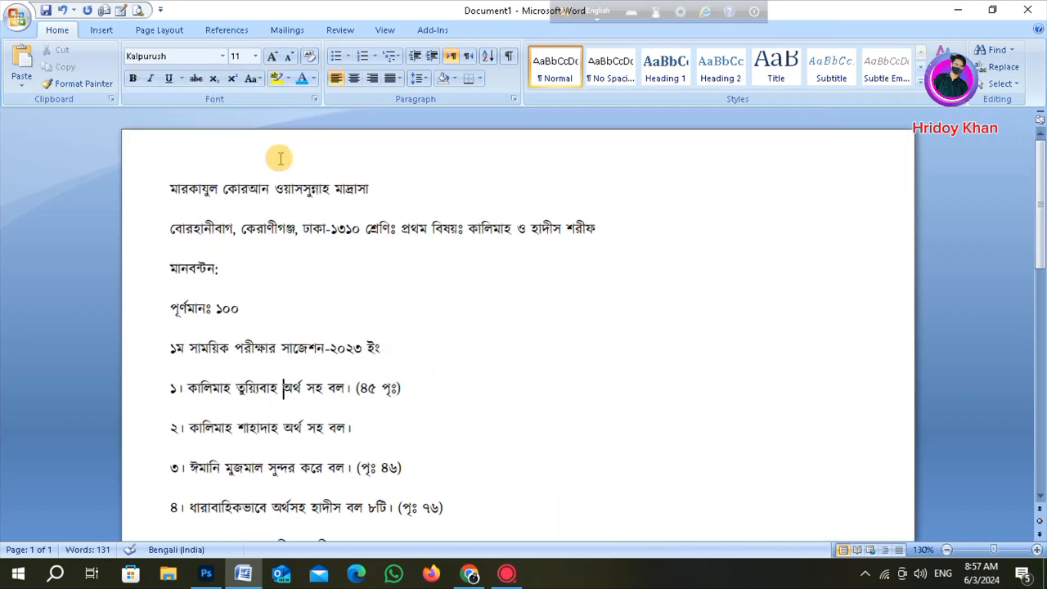
triple_click(172, 189)
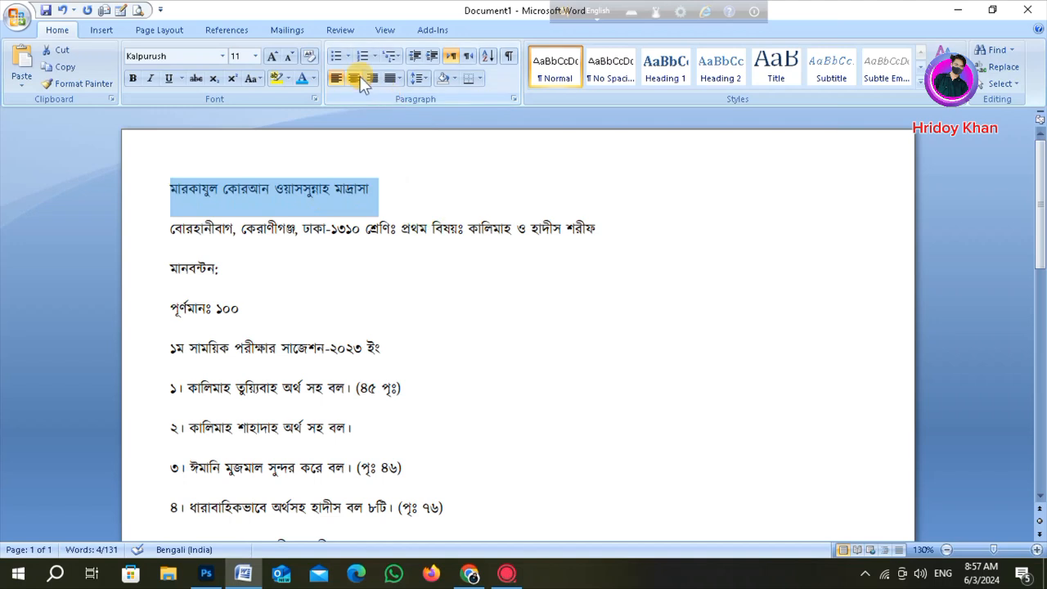
click(290, 193)
drag(171, 183, 604, 223)
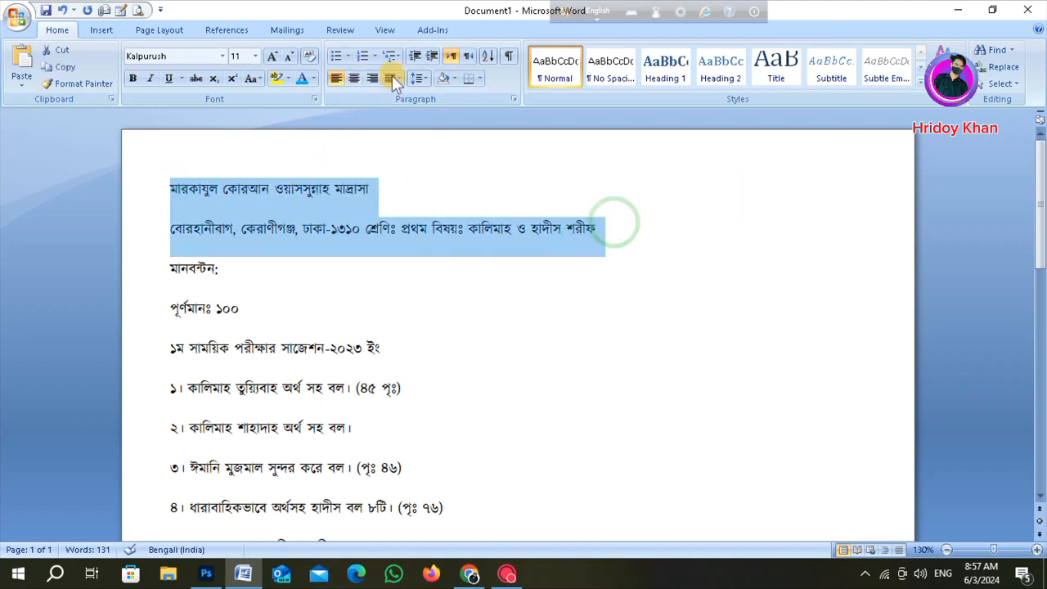
click(352, 78)
- Increase the madrasa name heading's font size to 26
drag(419, 188, 685, 201)
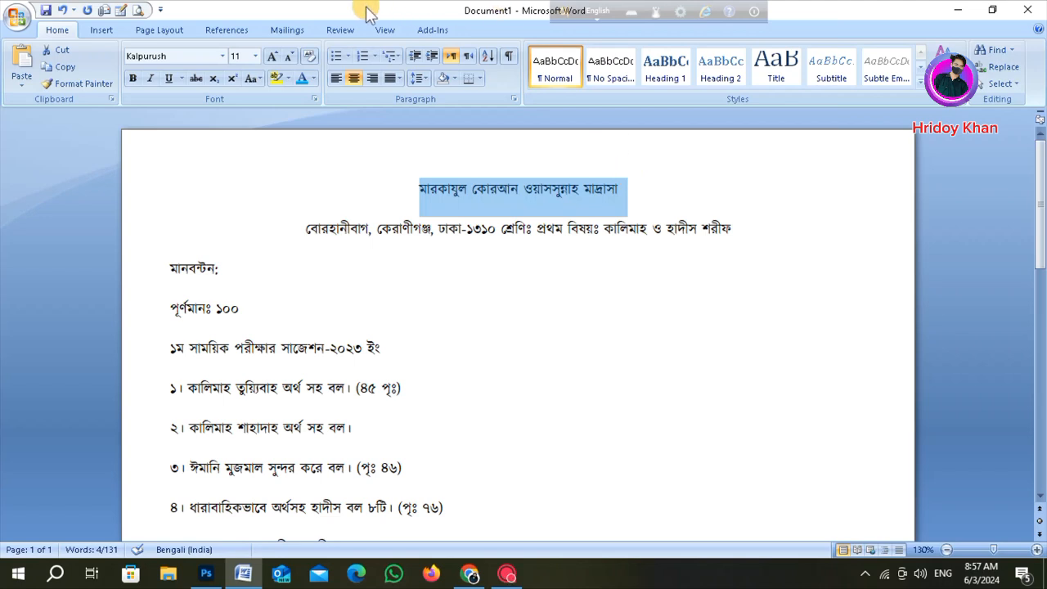
click(273, 56)
click(273, 56)
click(273, 56)
click(273, 56)
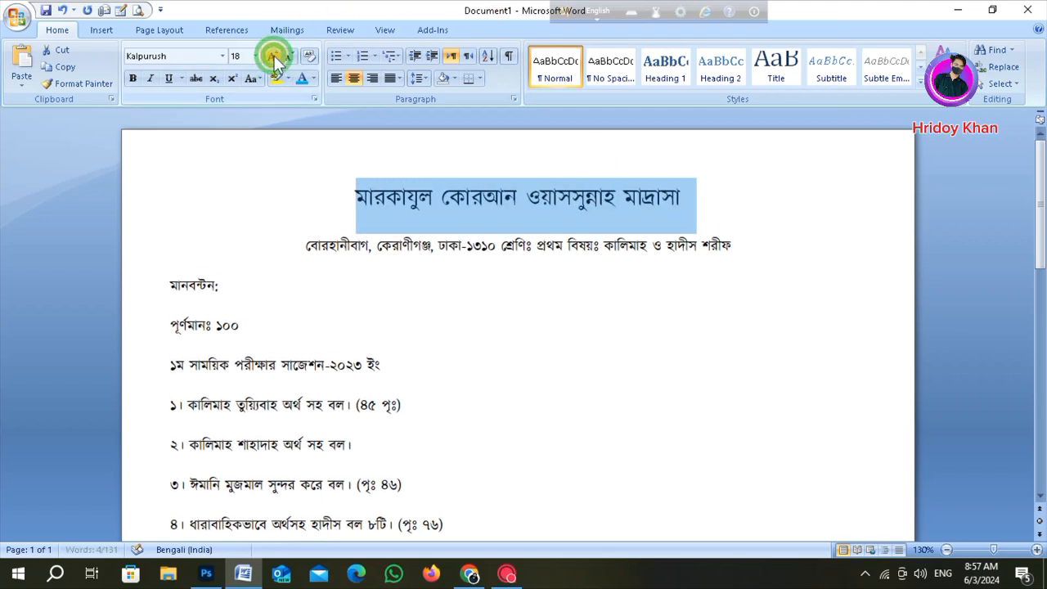
click(273, 55)
click(273, 55)
click(273, 56)
click(273, 56)
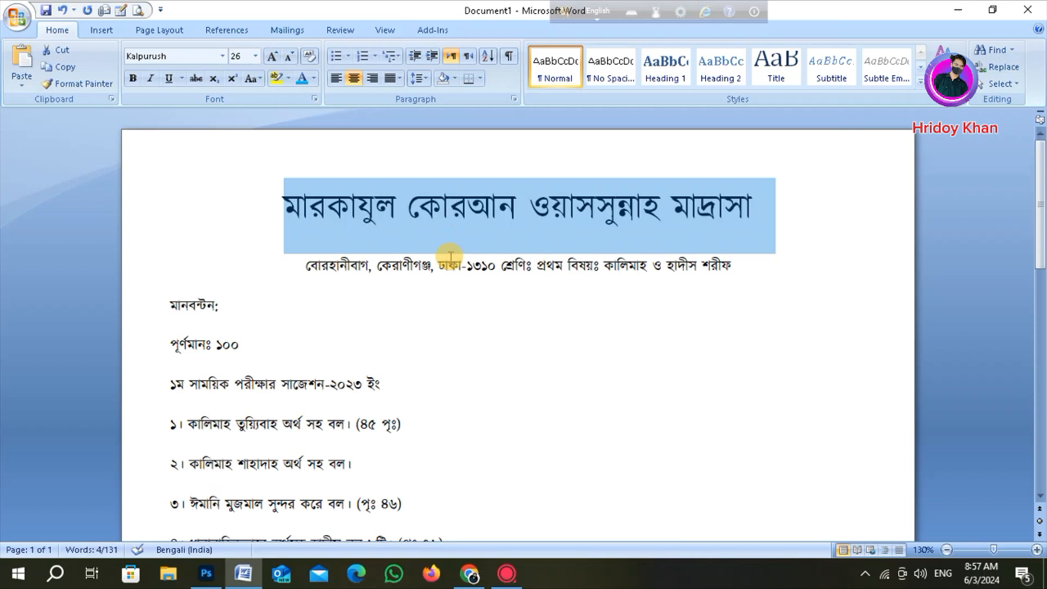
click(291, 265)
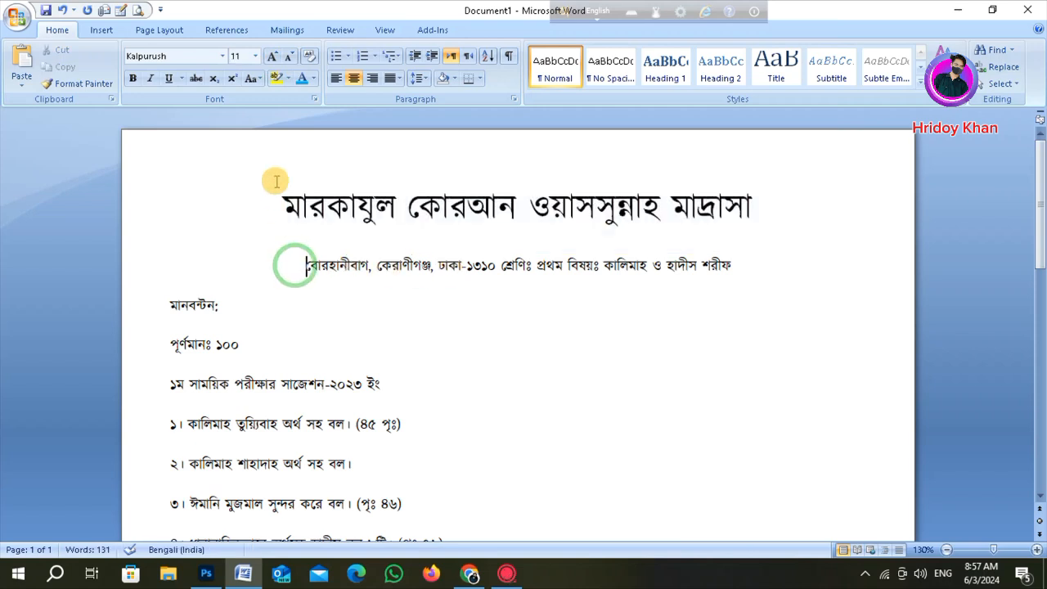
- Lay out the document in two columns with 0.9" spacing and switch the page to landscape orientation
click(163, 29)
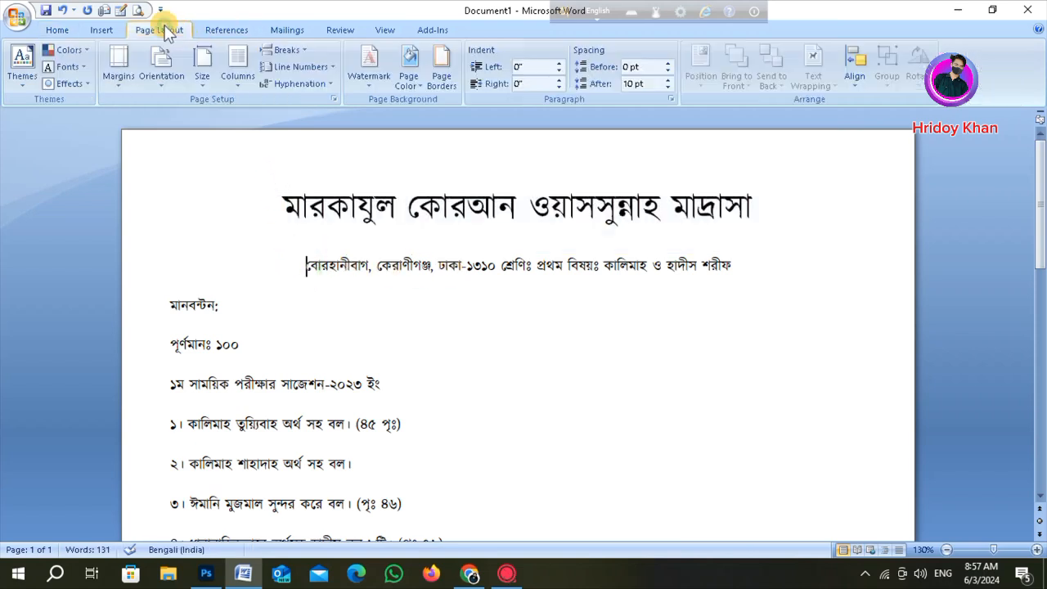
click(239, 63)
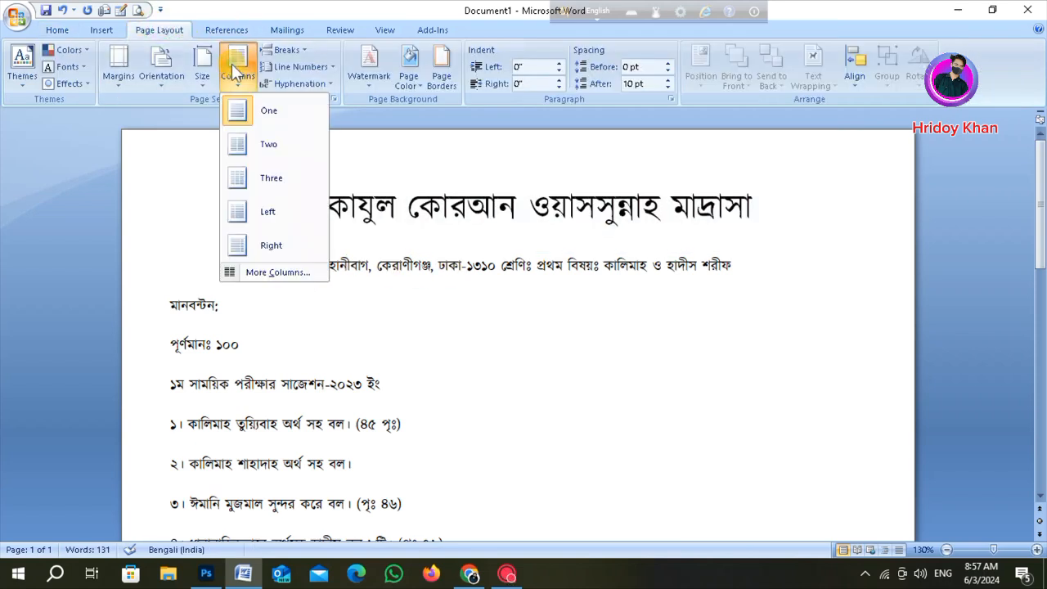
click(245, 272)
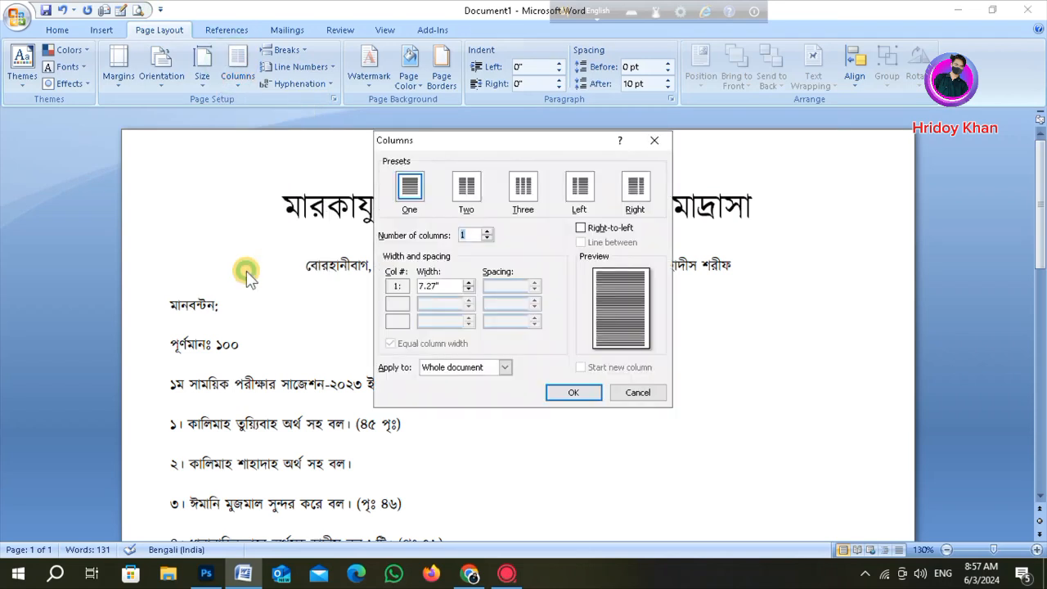
click(472, 191)
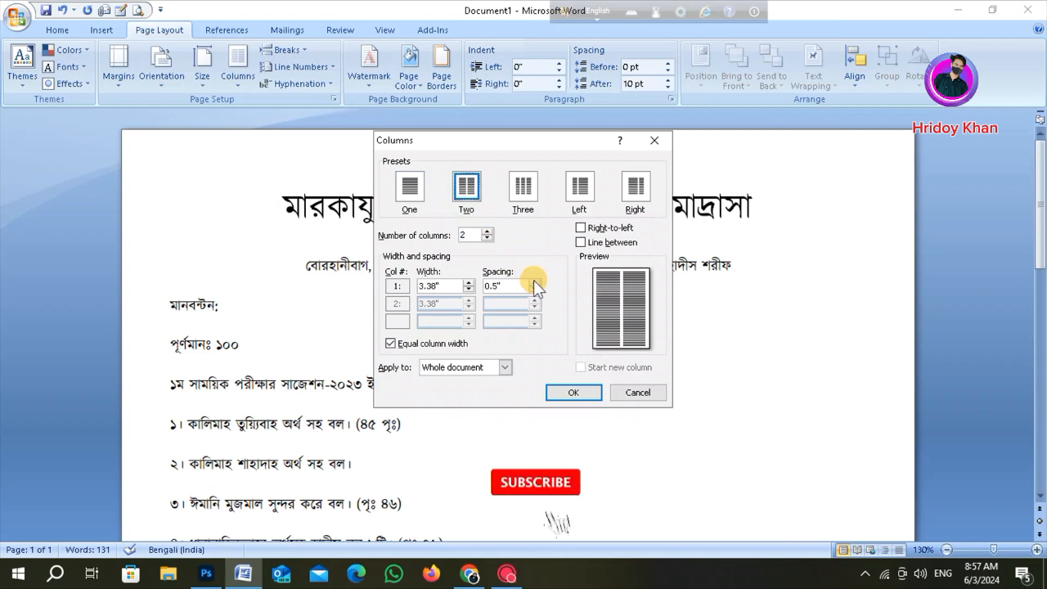
click(535, 282)
click(534, 282)
click(534, 282)
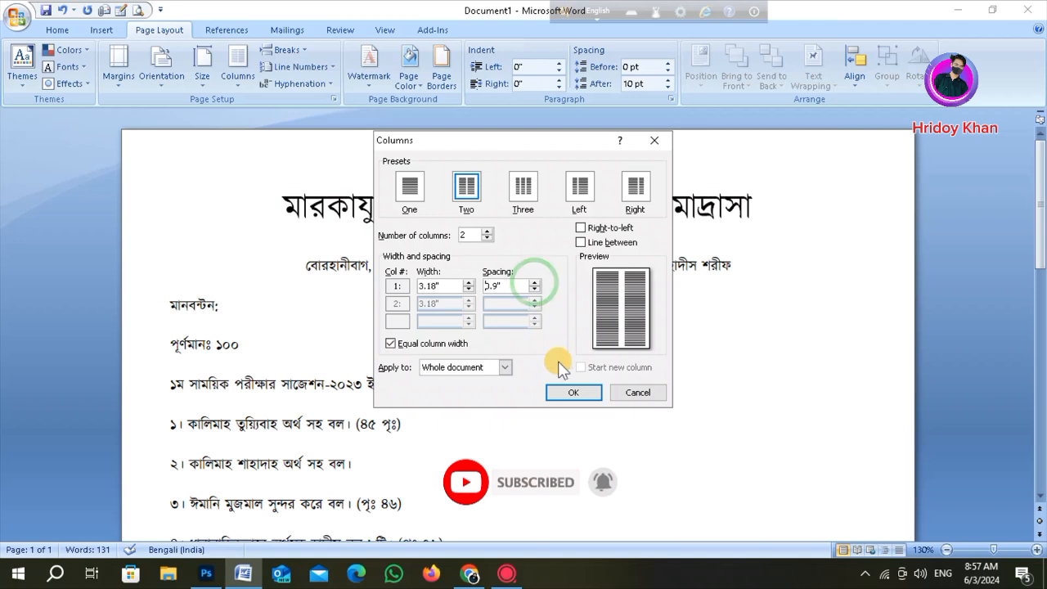
click(573, 393)
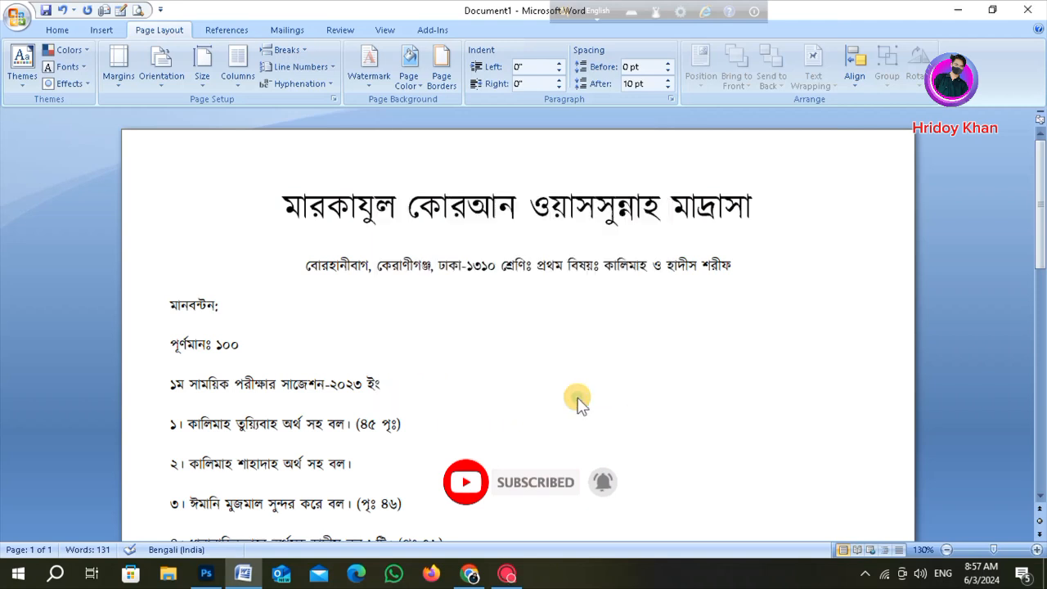
click(162, 65)
click(158, 144)
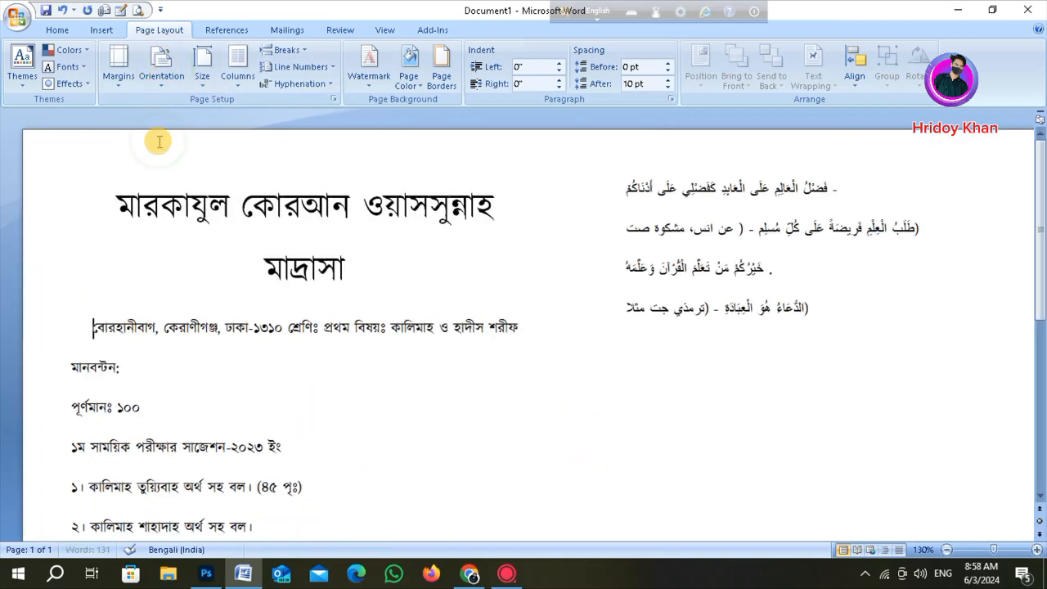
- Select the madrasa name heading and shrink its font size by one step
drag(113, 196, 409, 277)
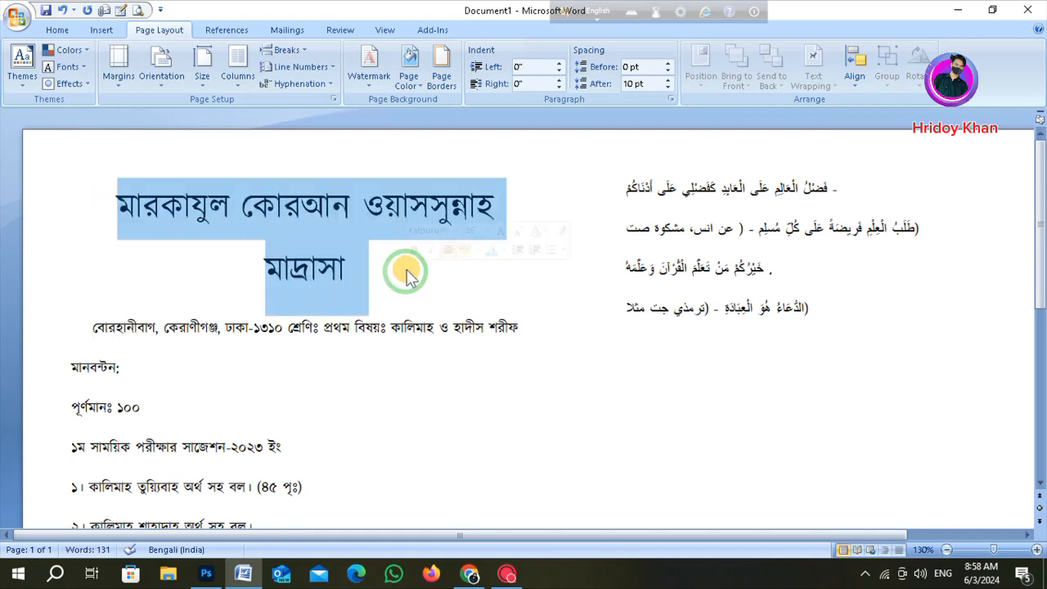
click(519, 233)
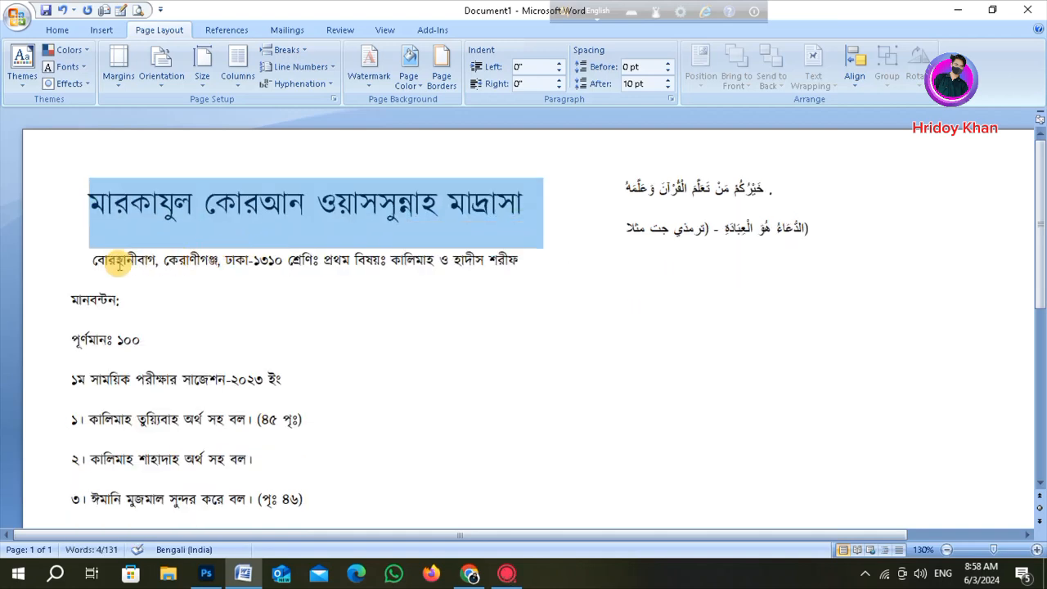
- Break the address line after ঢাকা-১৩১০ so the class and subject part starts a new line
click(291, 259)
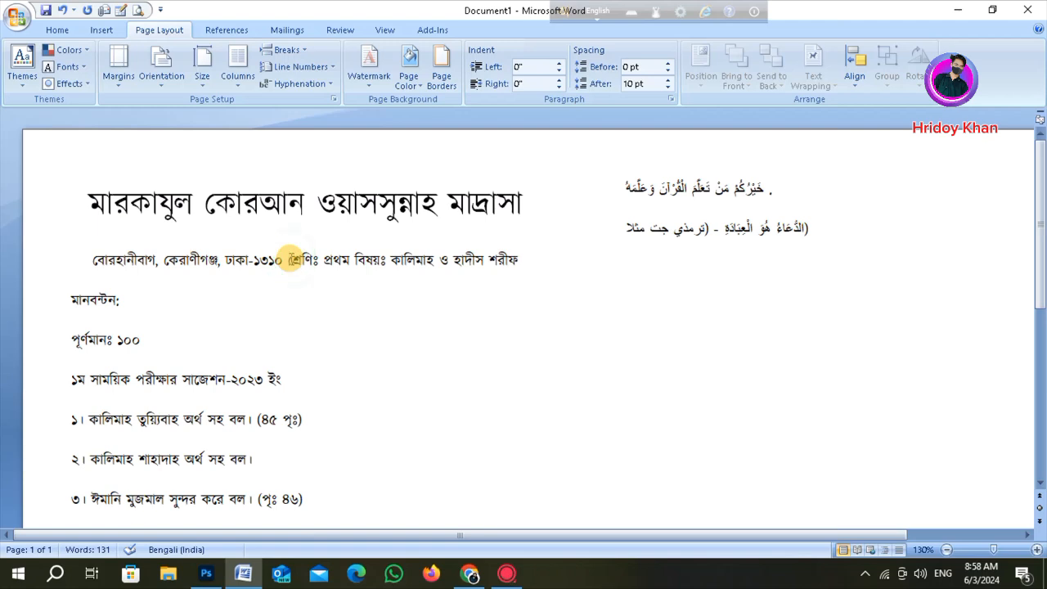
key(Return)
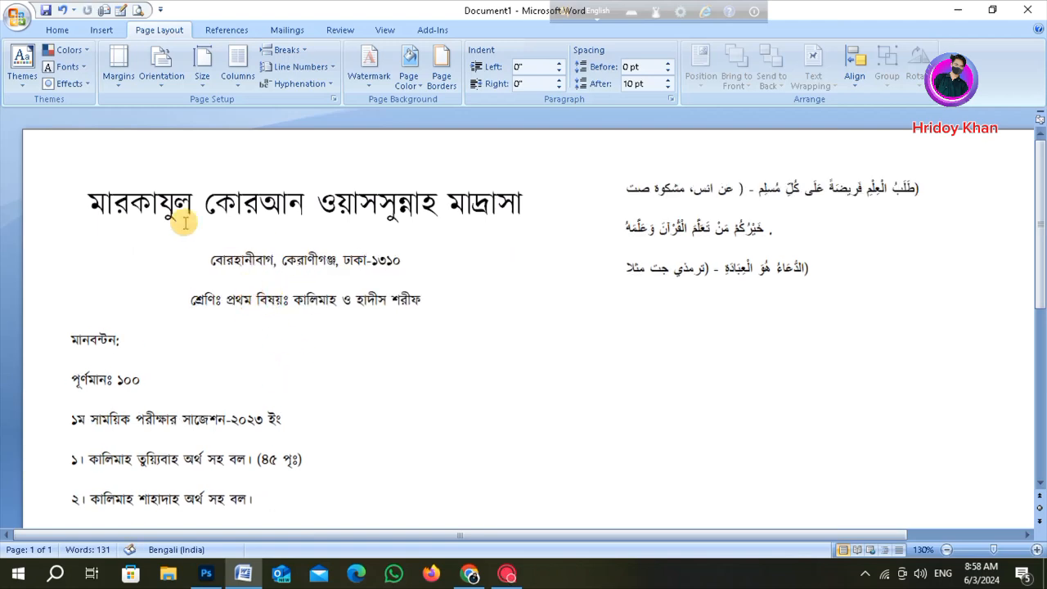
- Select the heading and both address lines and set their spacing after to 0 pt
drag(88, 202, 412, 308)
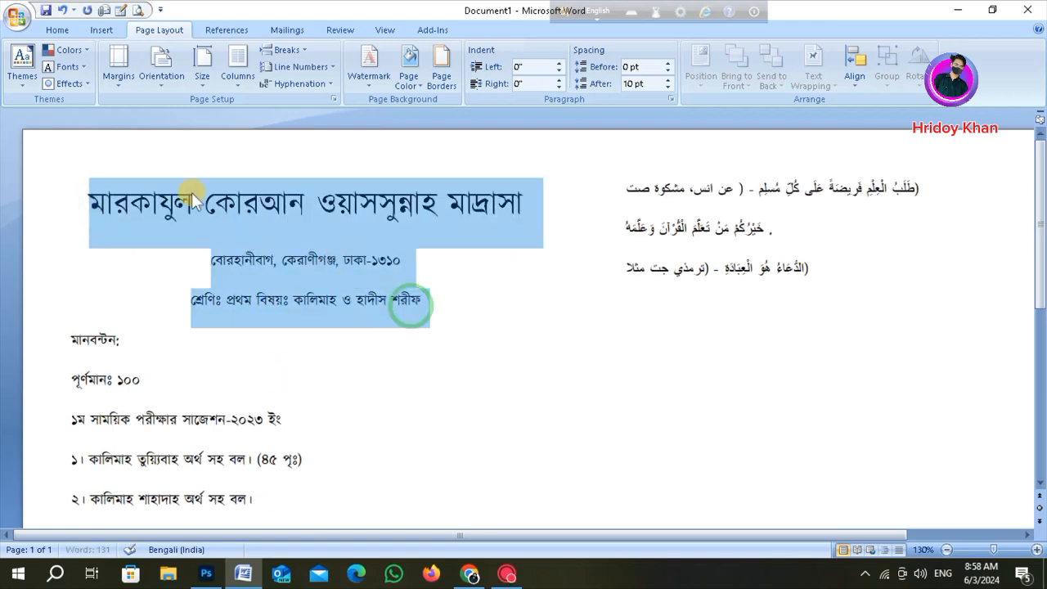
click(55, 30)
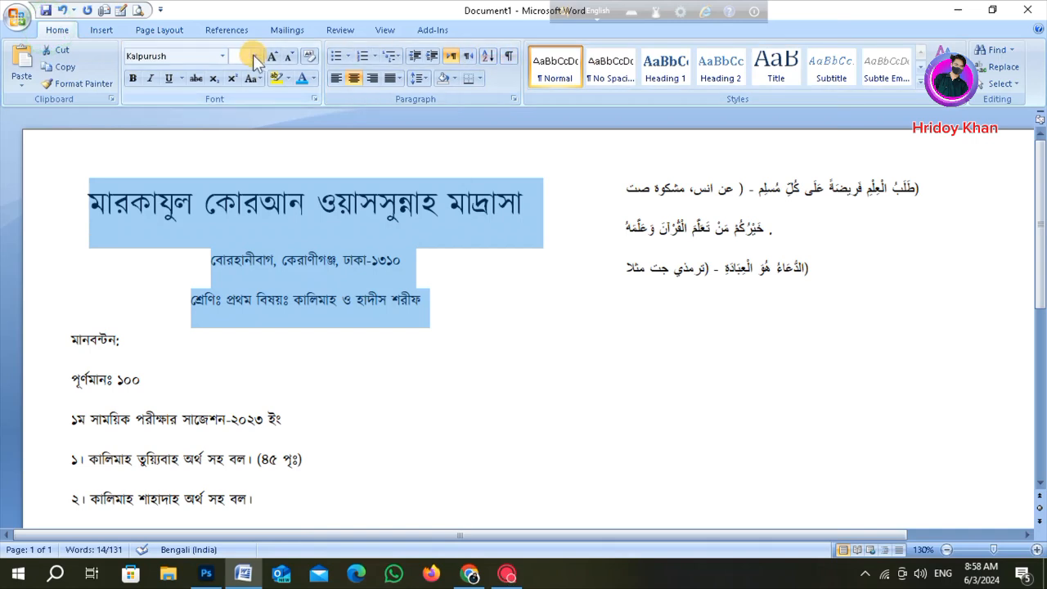
click(167, 31)
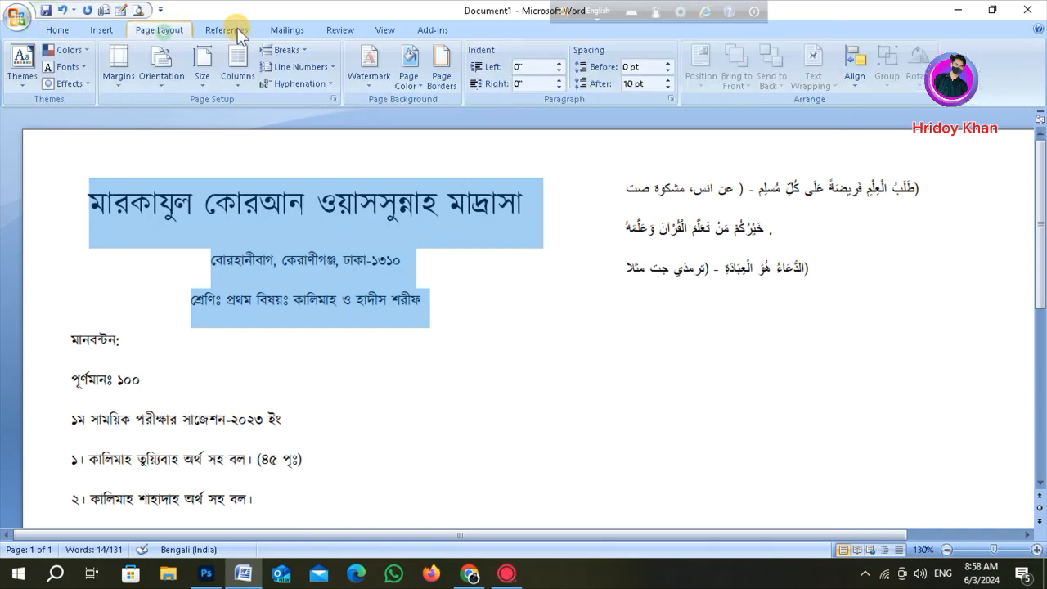
click(655, 85)
text(0)
key(Return)
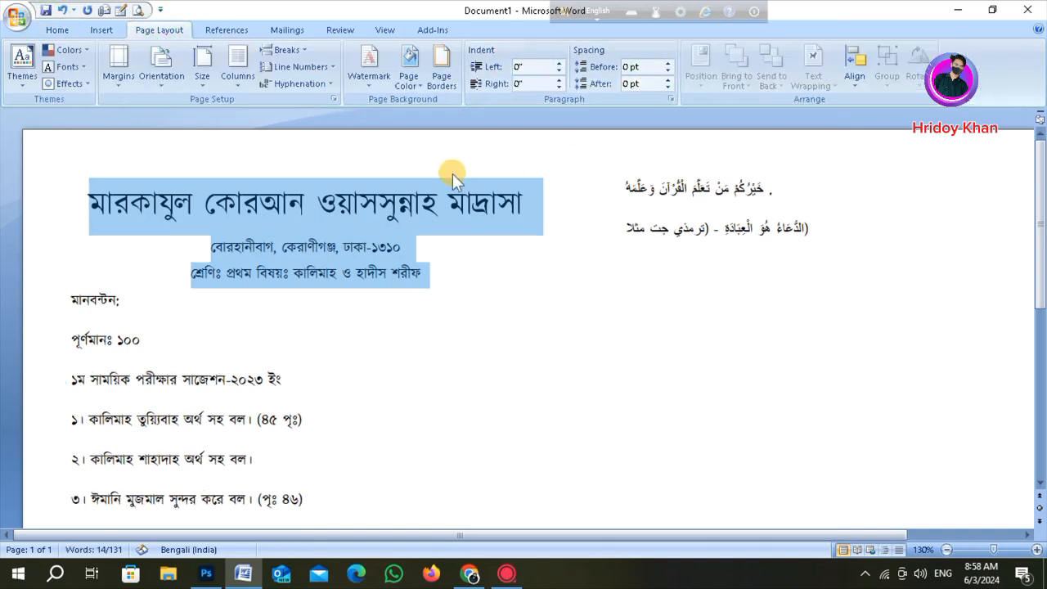
- Join the পূর্ণমানঃ ১০০ line onto the মানবন্টন: line
click(256, 248)
click(294, 273)
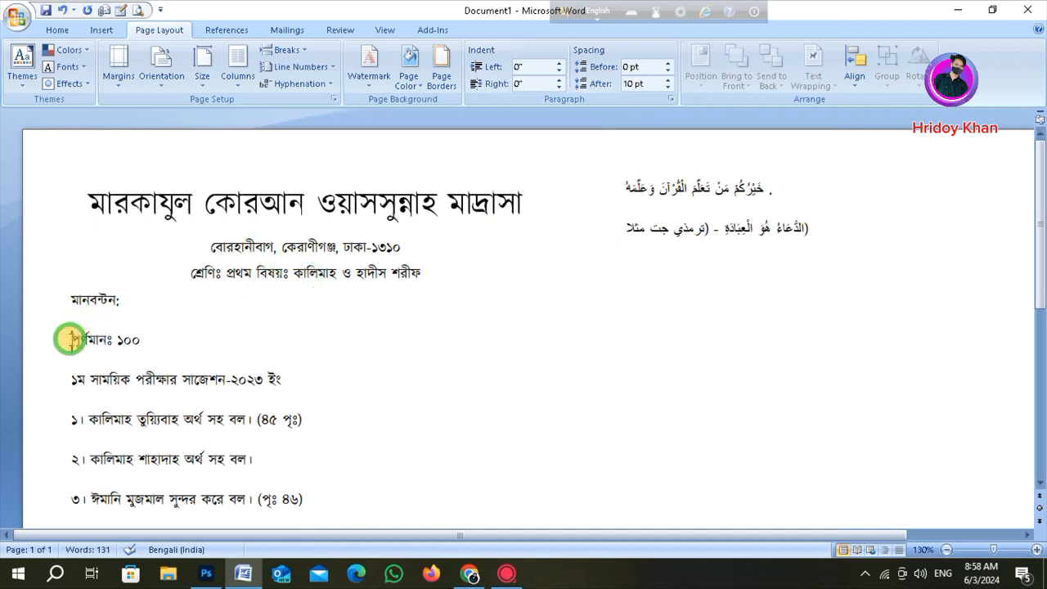
click(70, 339)
key(BackSpace)
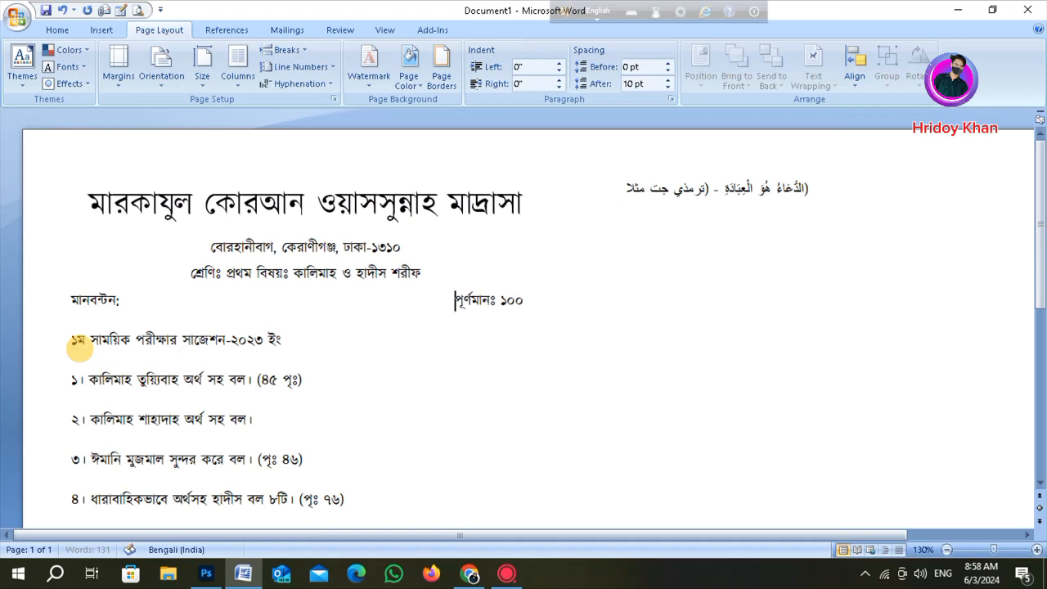
- Review the formatted document's layout at a smaller zoom
scroll(246, 383, down, 5)
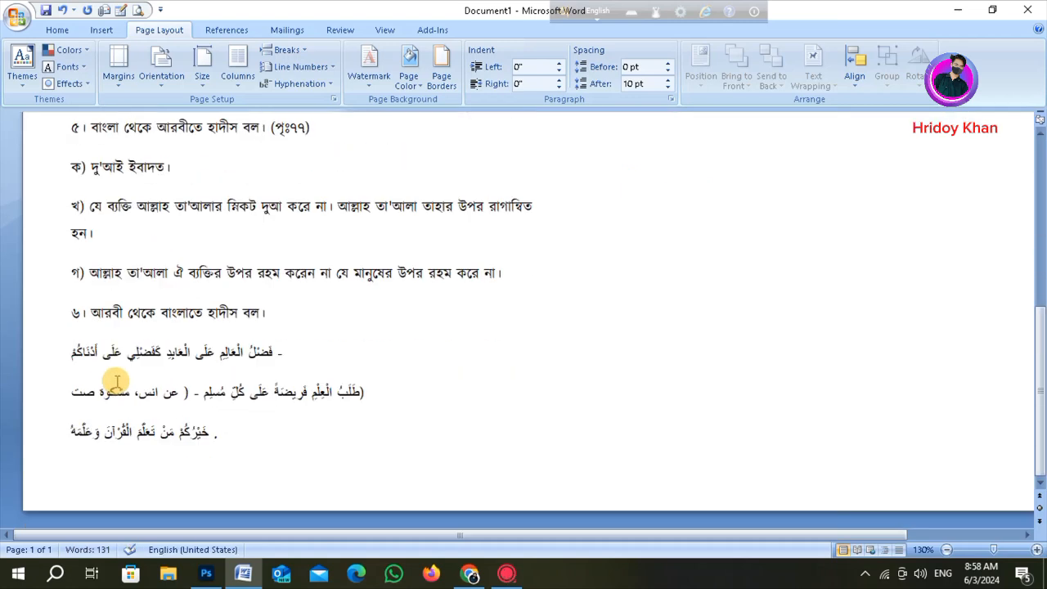
scroll(77, 388, up, 5)
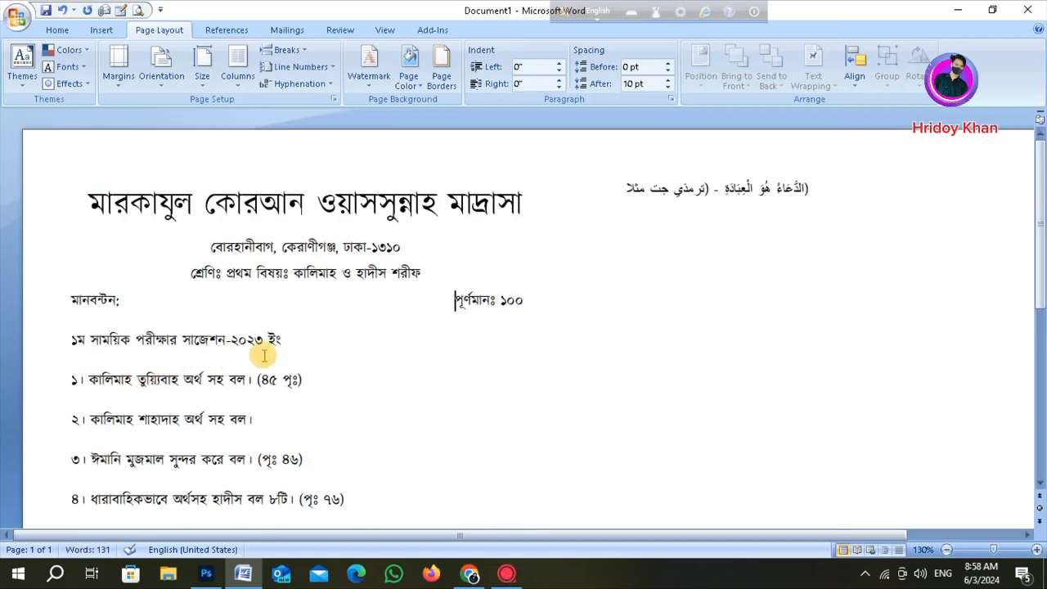
scroll(265, 355, down, 1)
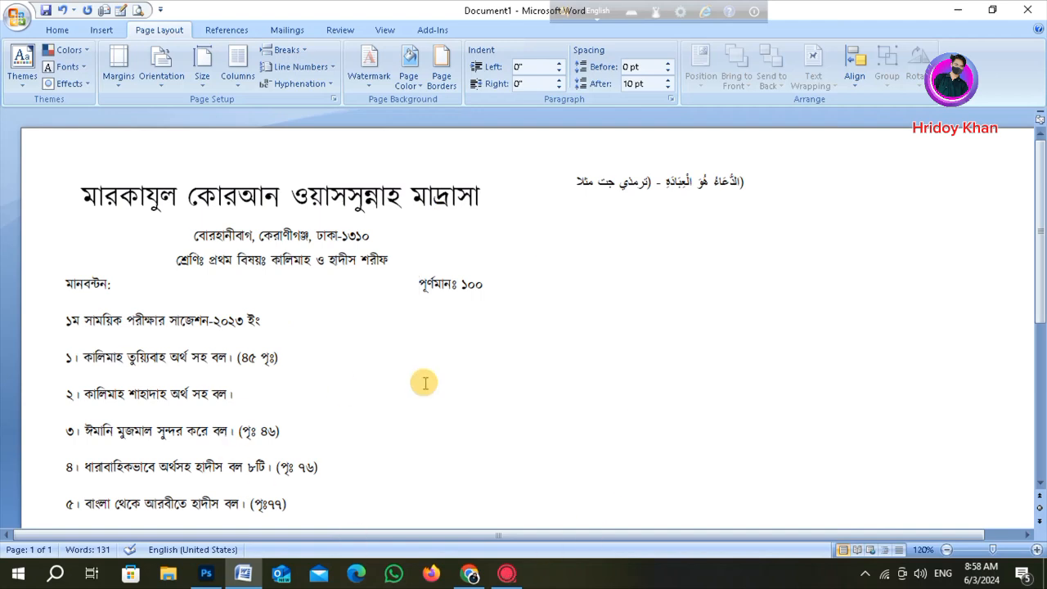
scroll(351, 295, down, 3)
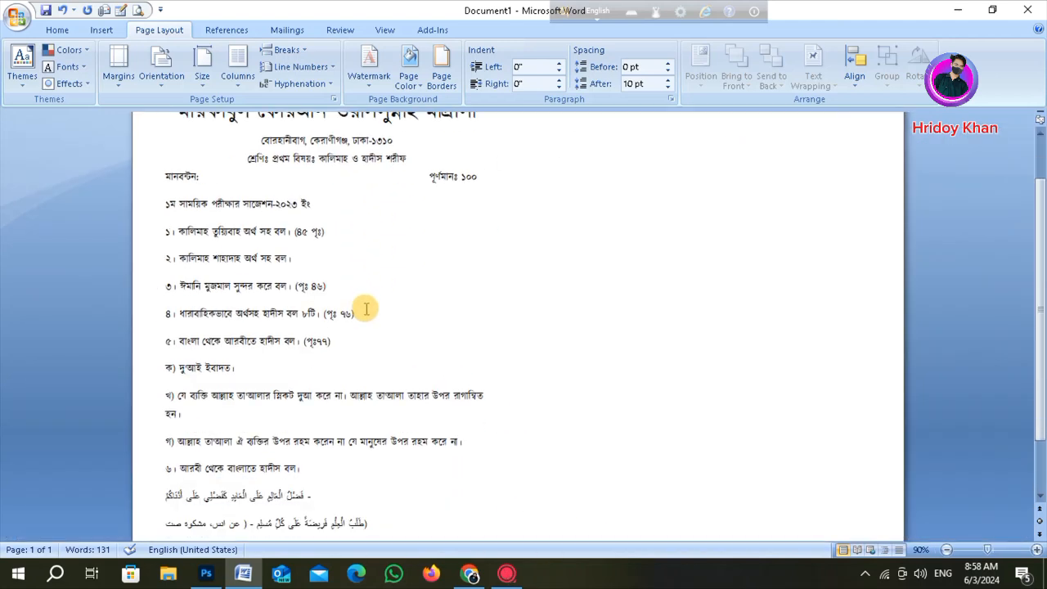
scroll(211, 355, down, 2)
scroll(228, 366, up, 3)
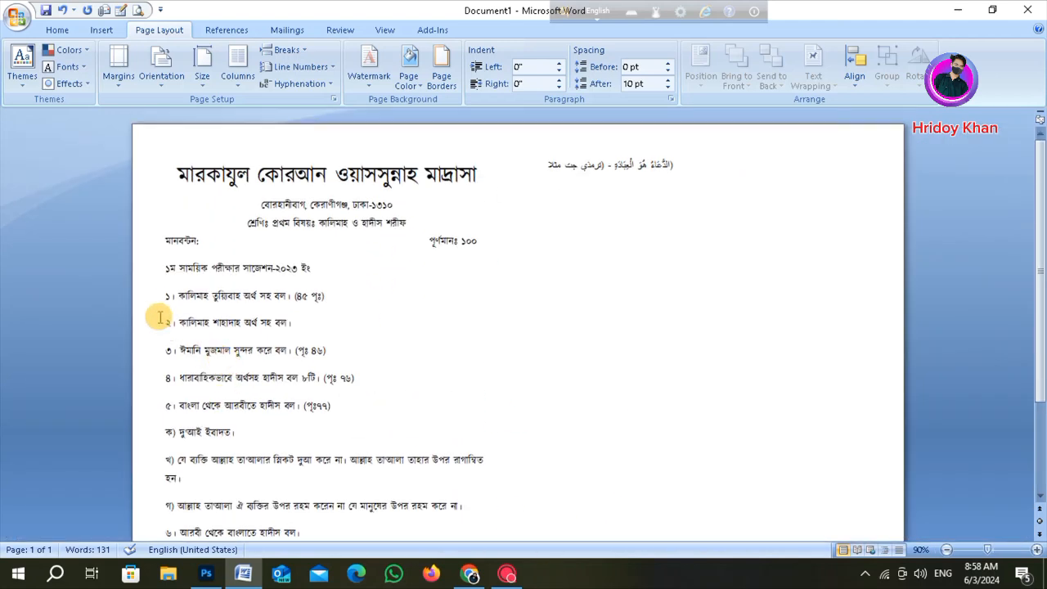